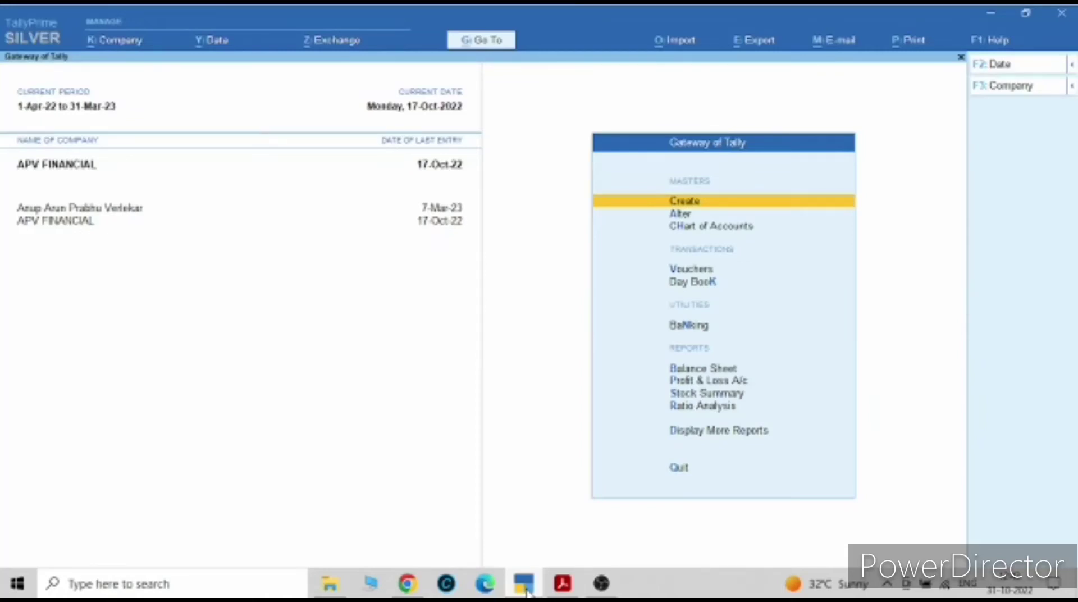
# Create a 'Kia Car' ledger under Fixed Assets with GST applicable.
pyautogui.press('Return')
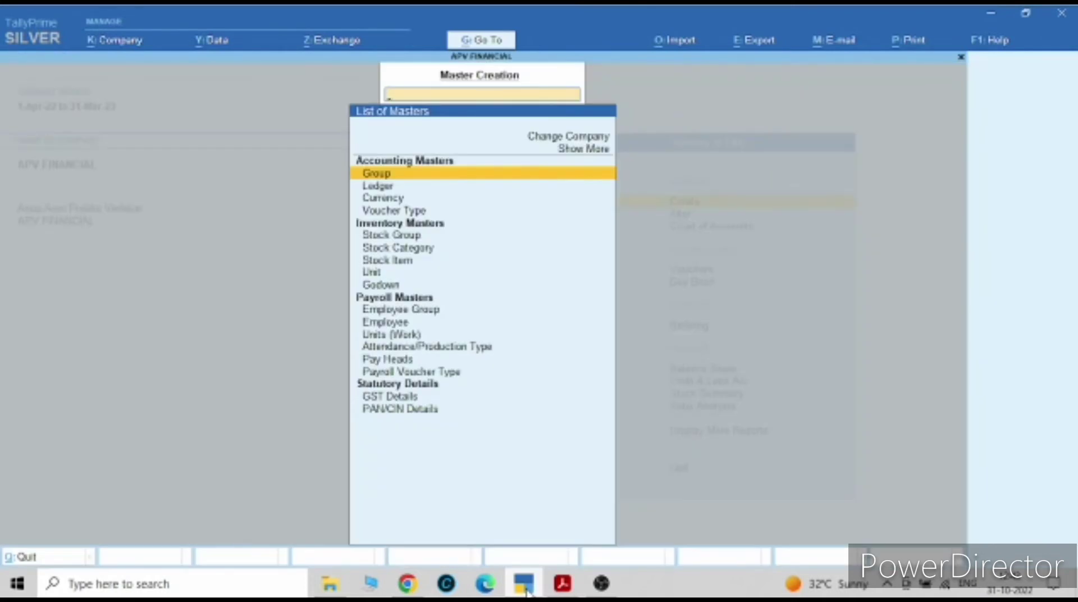
pyautogui.press('Down')
pyautogui.press('Return')
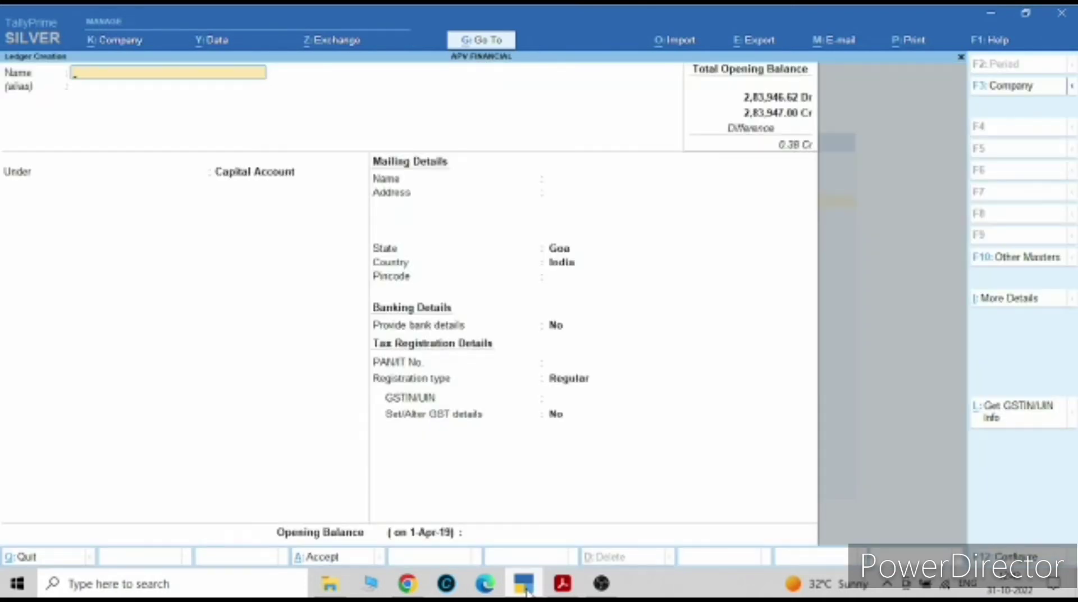
pyautogui.write('Kia Car')
pyautogui.press('Return')
pyautogui.press('Return')
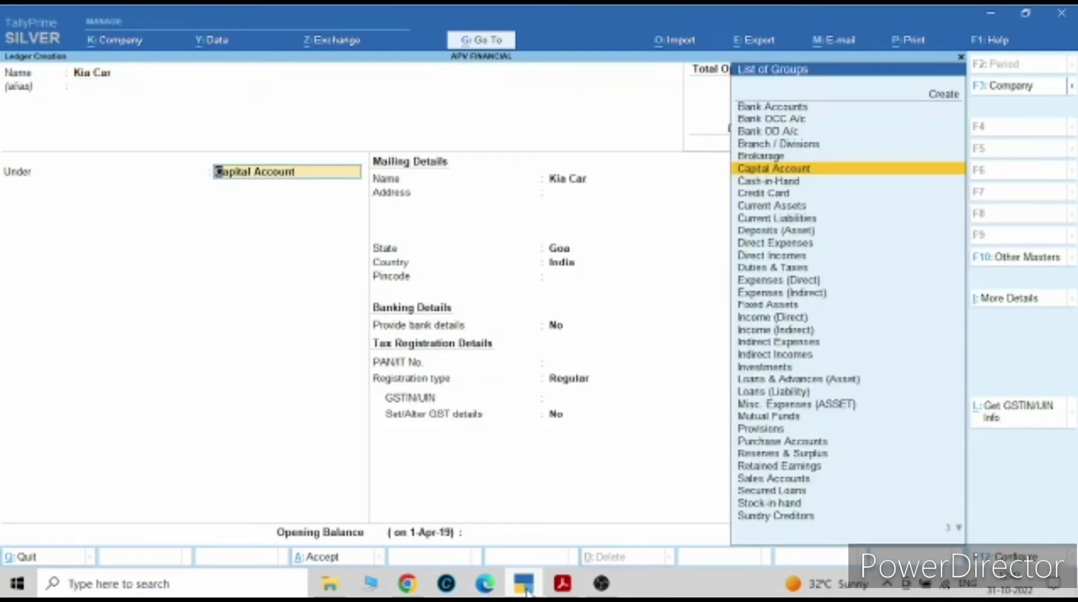
pyautogui.write('Fi')
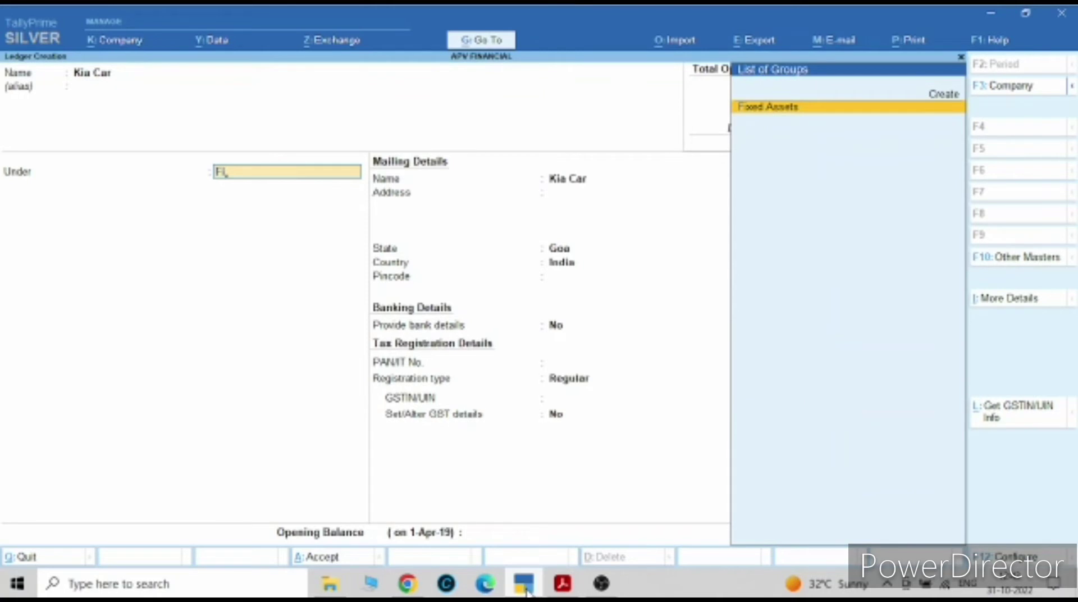
pyautogui.press('Return')
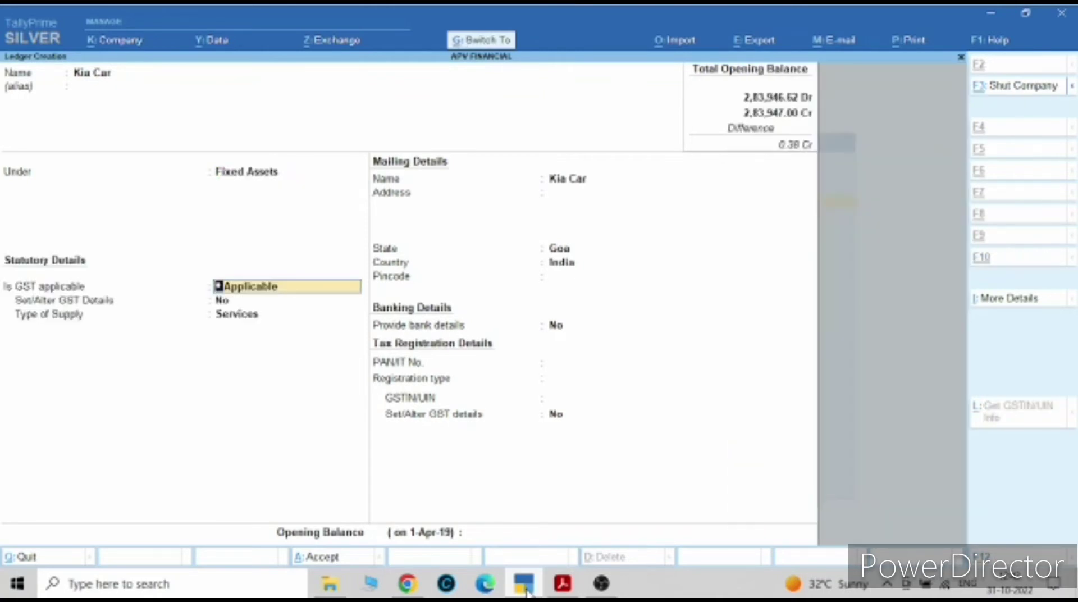
pyautogui.hotkey('ctrl', 'a')
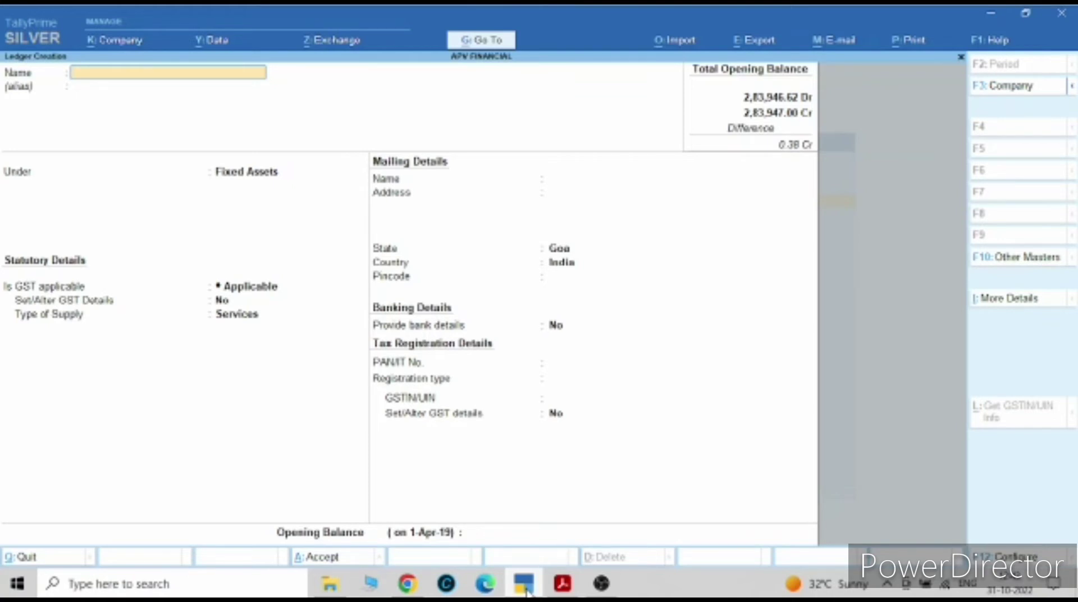
# Create the supplier ledger 'Automotiveis De Cristal Llp' under Sundry Creditors.
pyautogui.write('Automotiveis De')
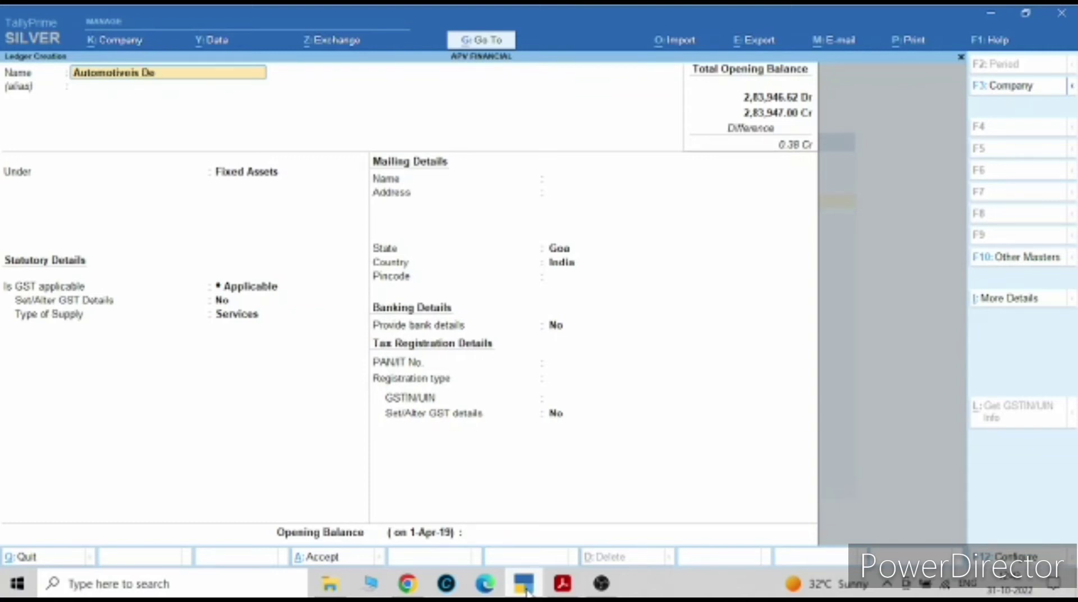
pyautogui.write(' Cristal Llp')
pyautogui.press('Return')
pyautogui.press('Return')
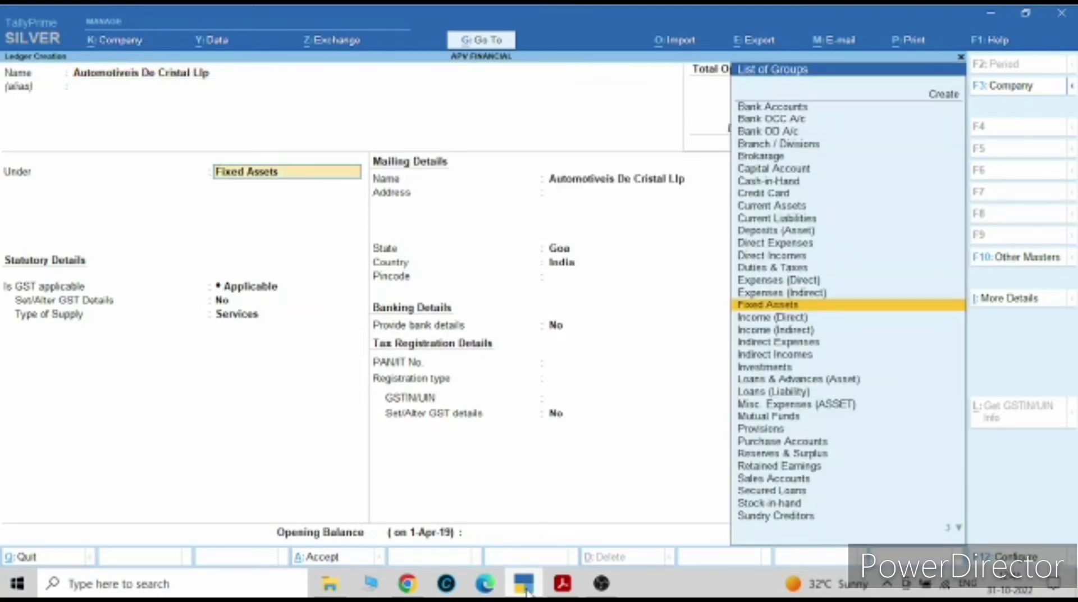
pyautogui.write('sc')
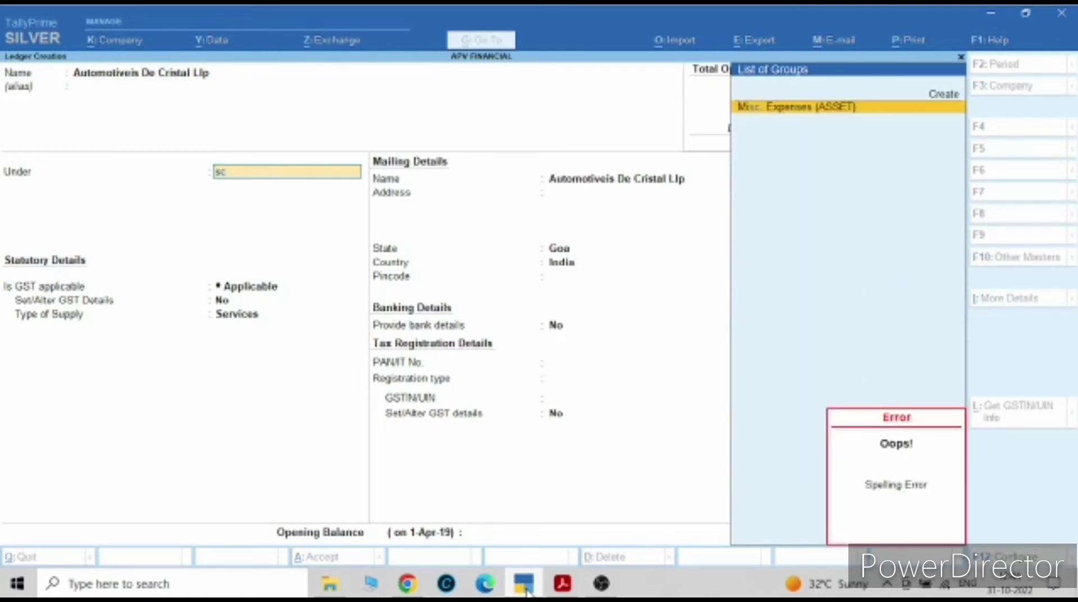
pyautogui.press('BackSpace')
pyautogui.write('un')
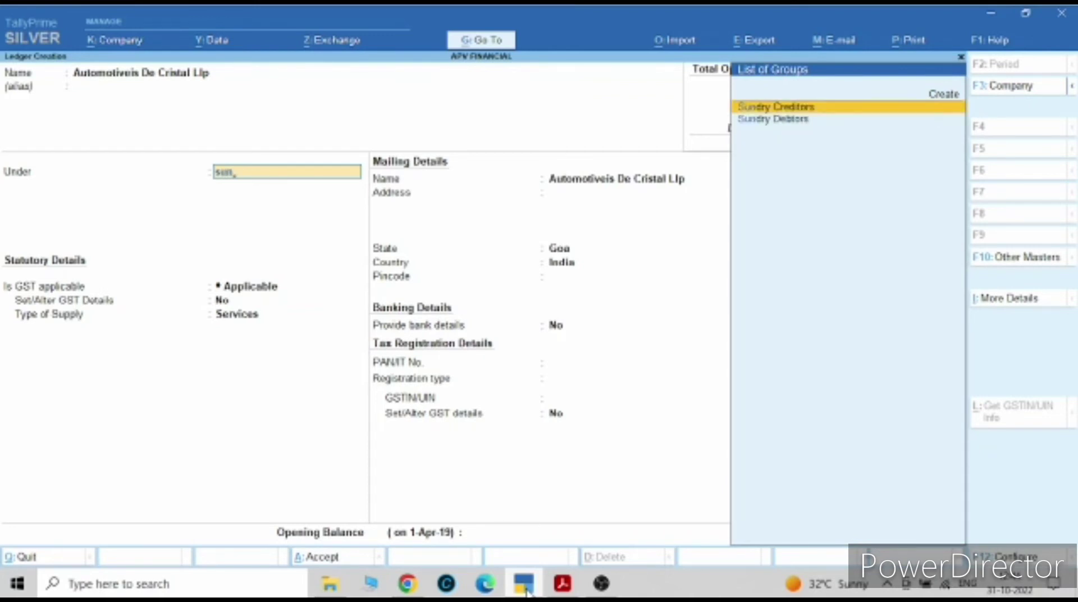
pyautogui.press('Return')
pyautogui.press('ctrl')
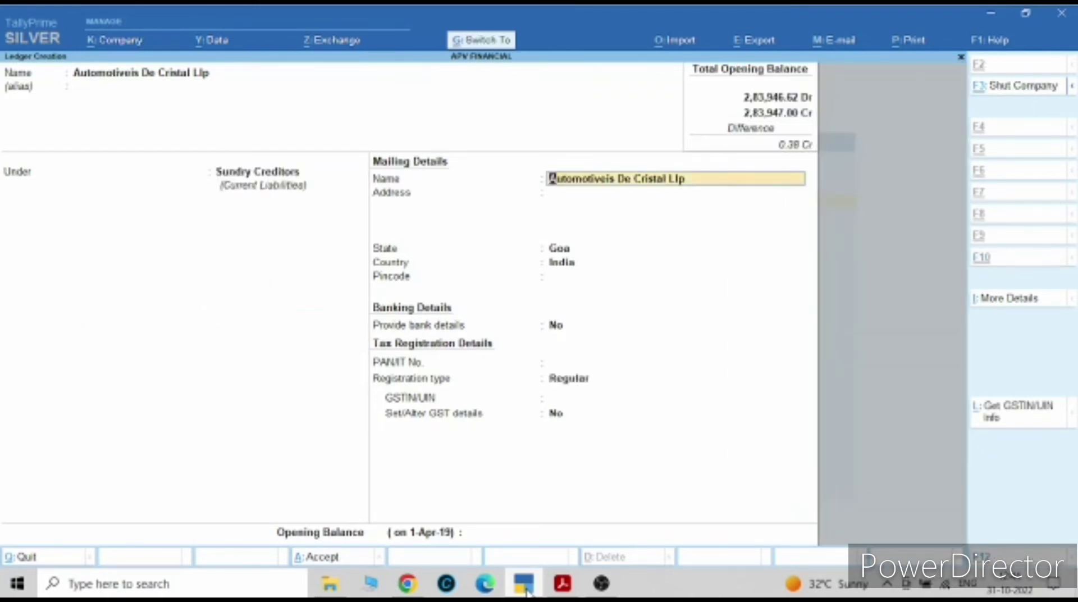
pyautogui.hotkey('ctrl', 'a')
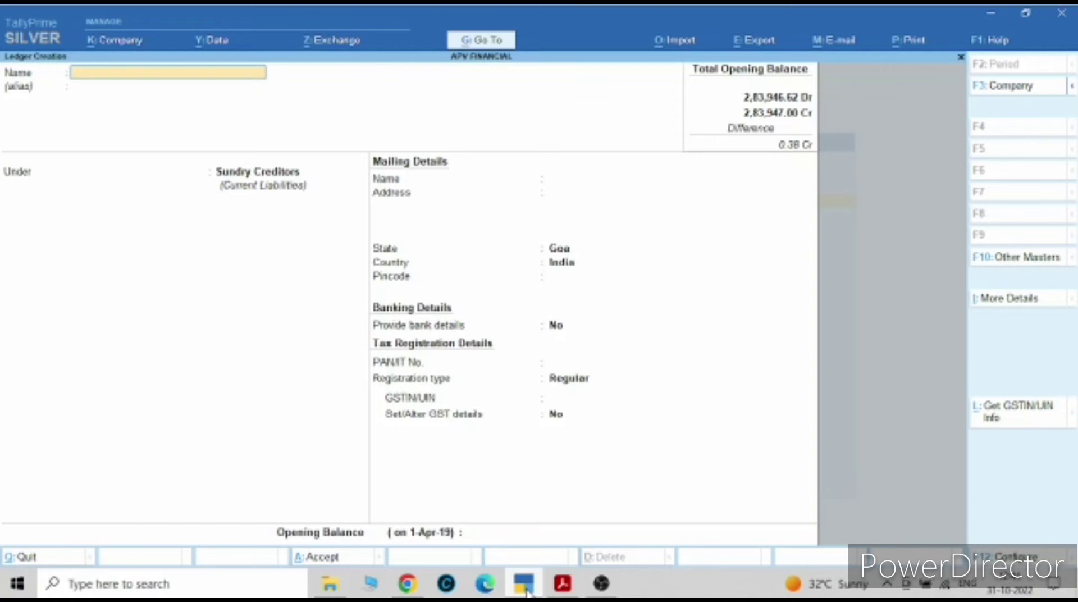
# Create the 'HDFC BANK LTD KIA CAR LOAN' ledger under Secured Loans, leaving GST not applicable.
pyautogui.write('Hdf')
pyautogui.press('BackSpace')
pyautogui.press('BackSpace')
pyautogui.press('capslock')
pyautogui.write('DFC BANK LTD K')
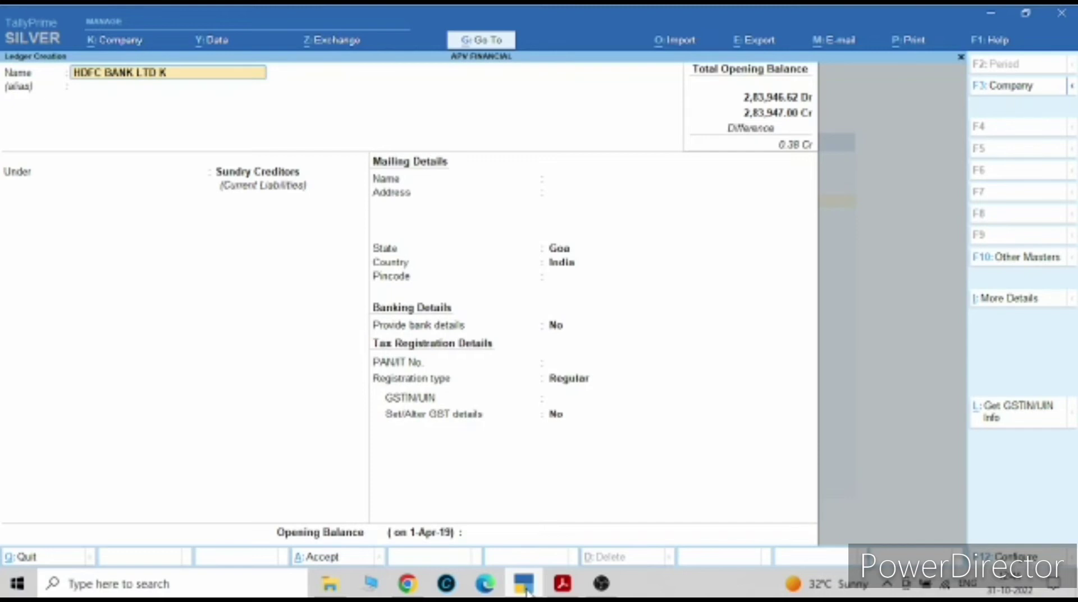
pyautogui.write('IA CAR LOAN')
pyautogui.press('Return')
pyautogui.press('Return')
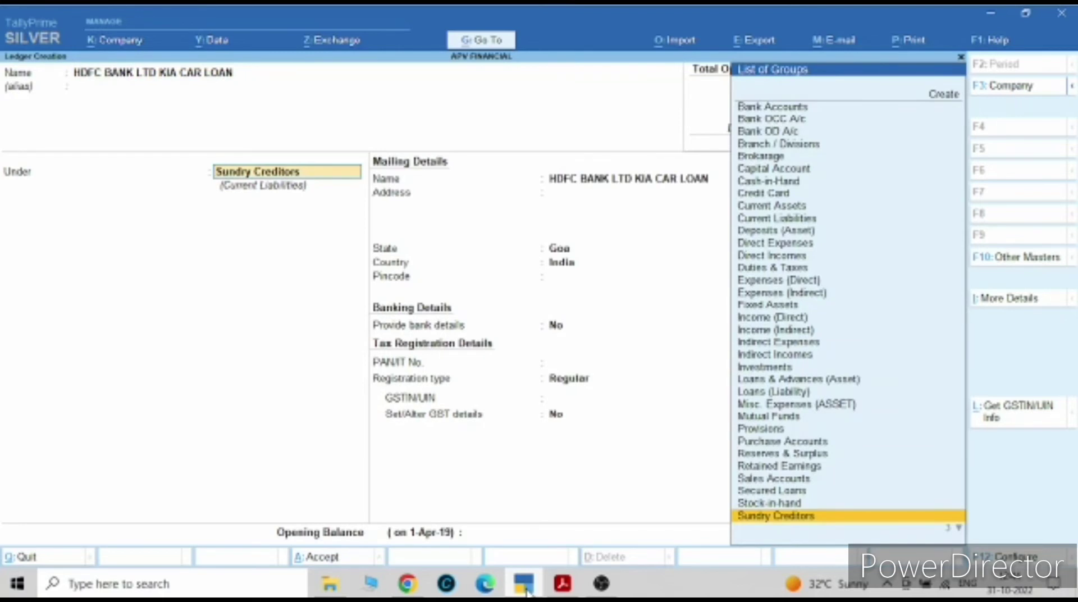
pyautogui.write('SE')
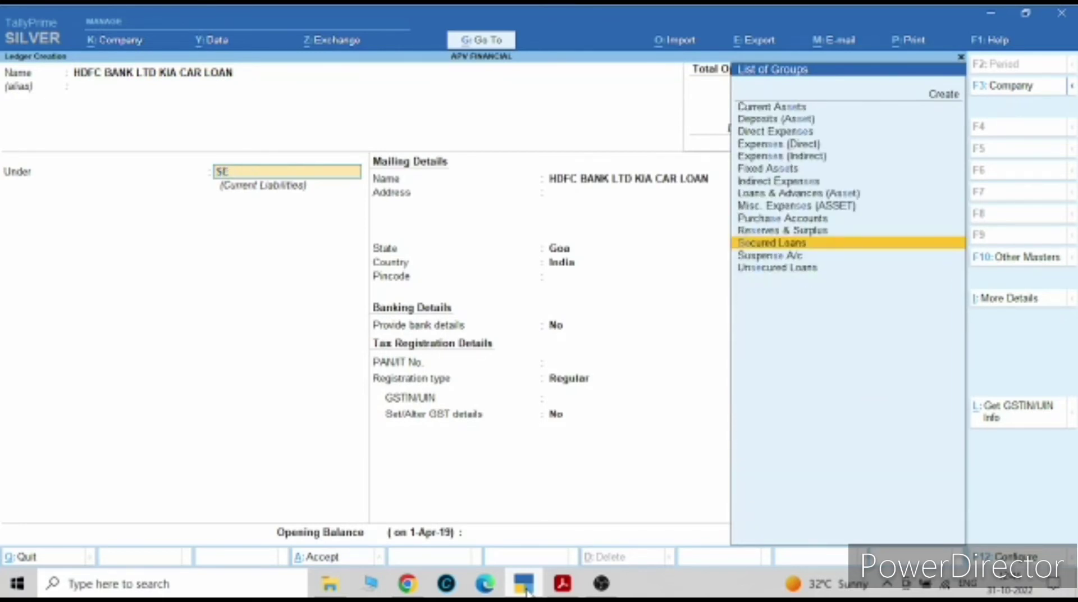
pyautogui.press('Return')
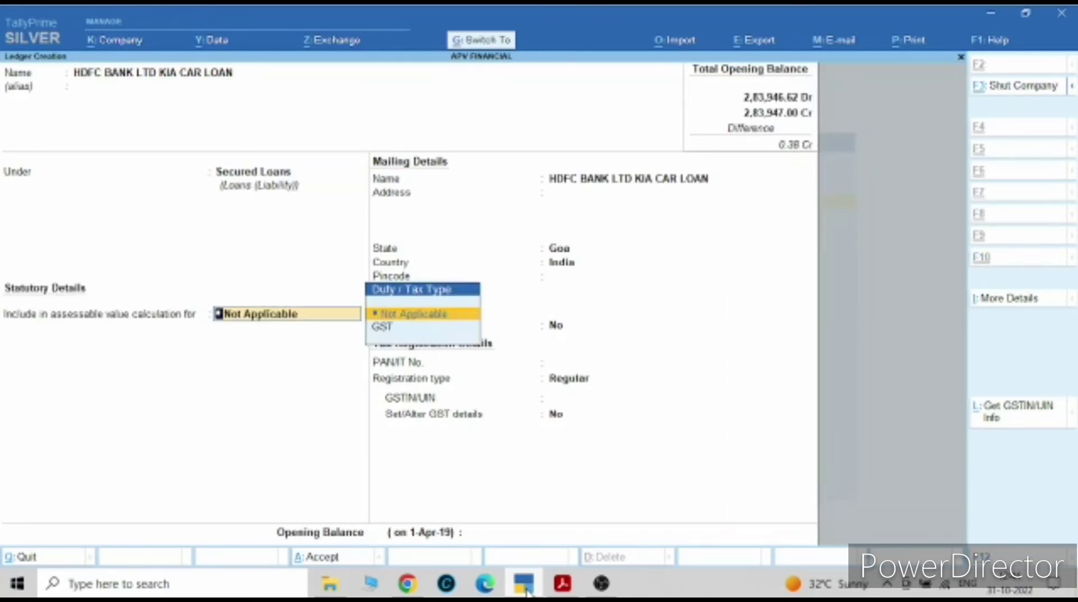
pyautogui.hotkey('ctrl', 'a')
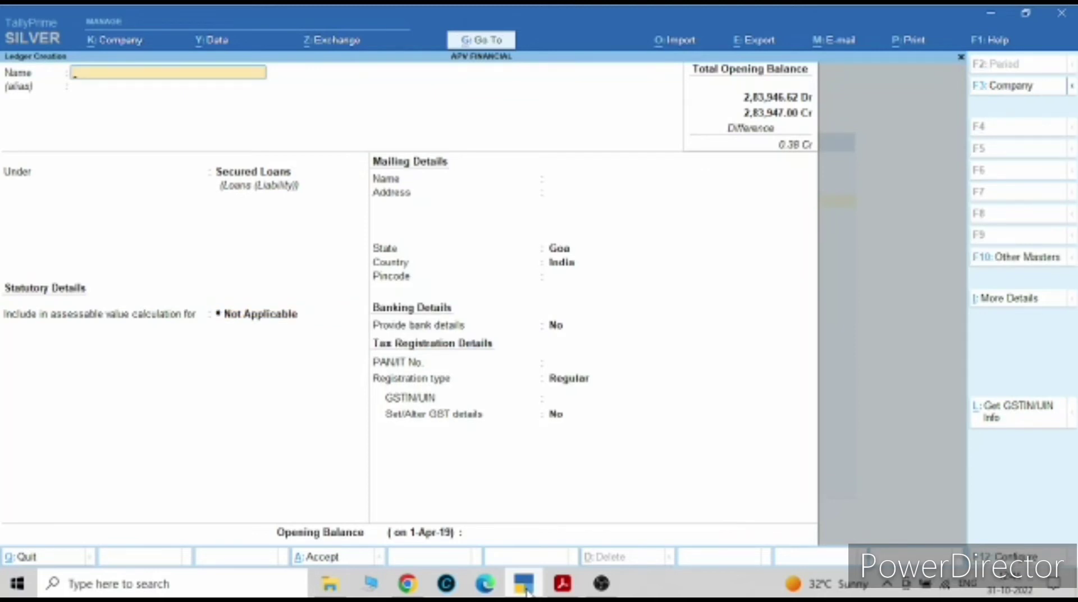
# Create an 'INTEREST PAID ON CAR LOAN' ledger under Indirect Expenses and return to Gateway of Tally.
pyautogui.write('INTEREST PAID ON')
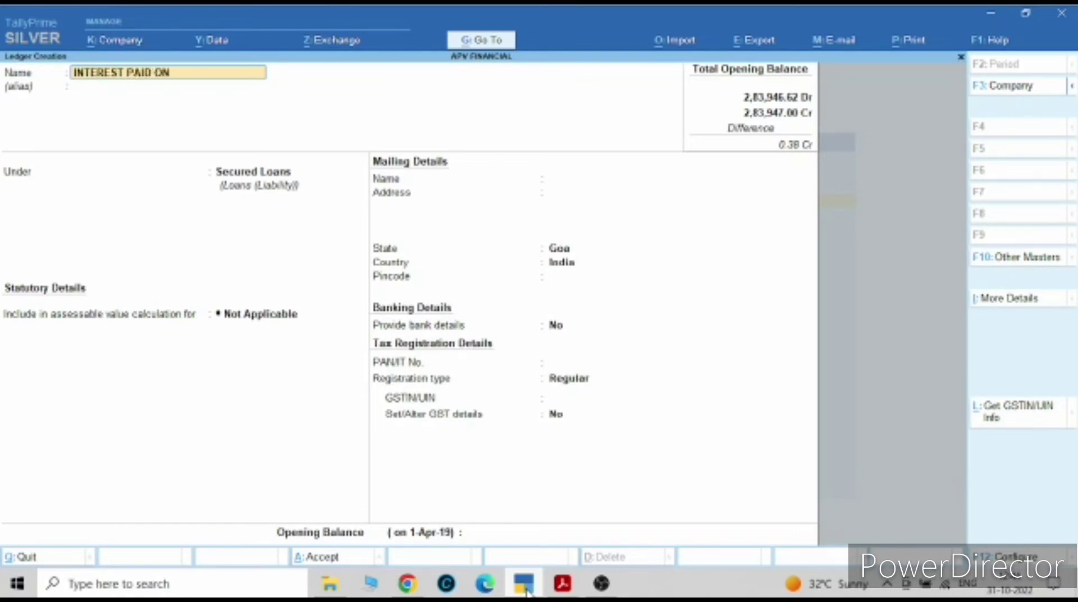
pyautogui.write(' CAR LOAN')
pyautogui.press('Return')
pyautogui.press('Return')
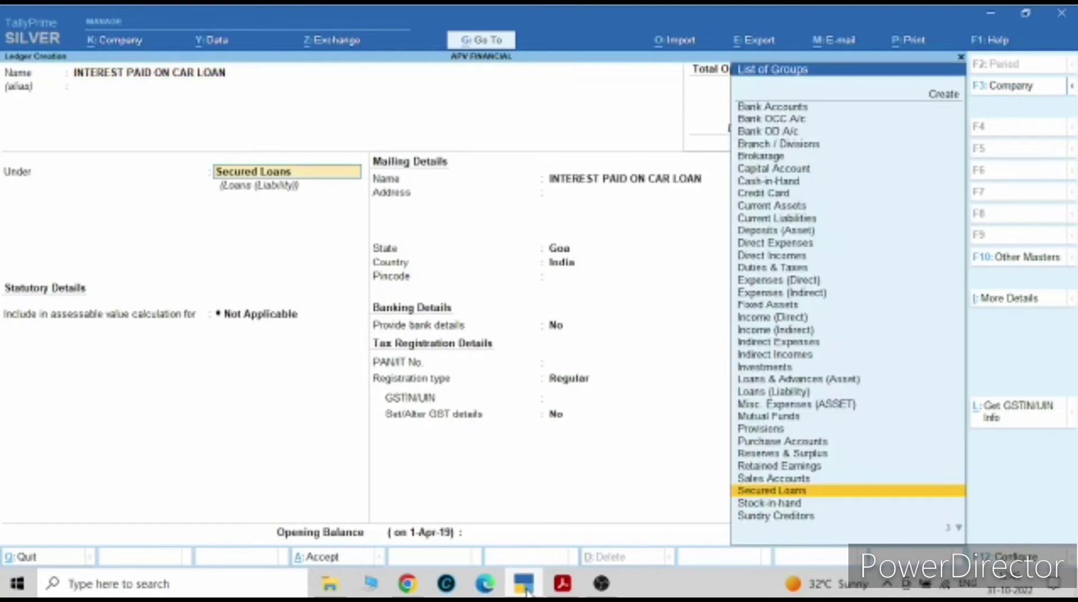
pyautogui.write('INDI')
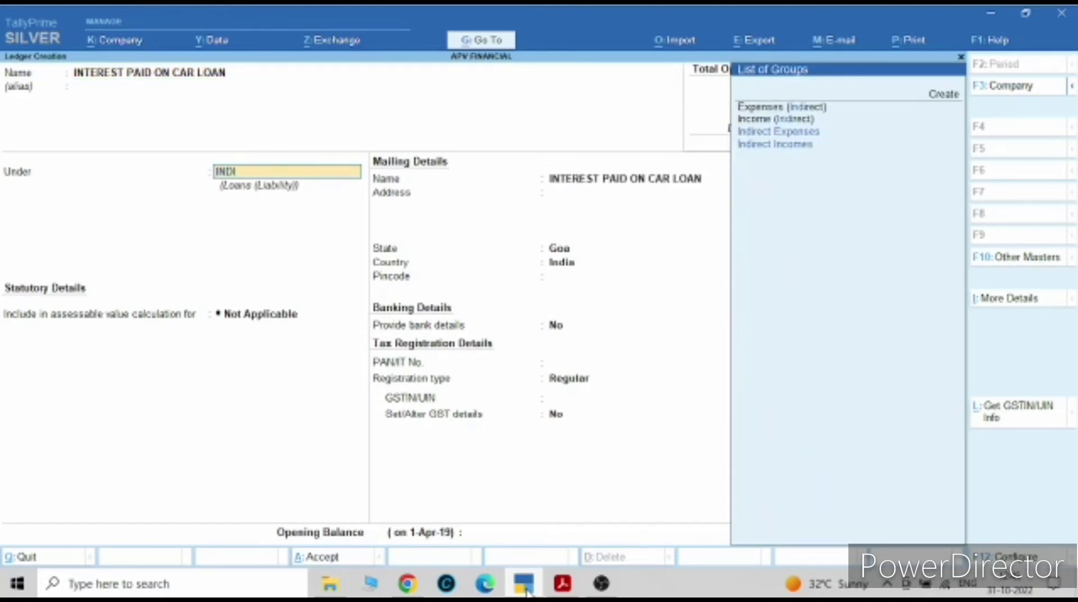
pyautogui.press('Down')
pyautogui.press('Up')
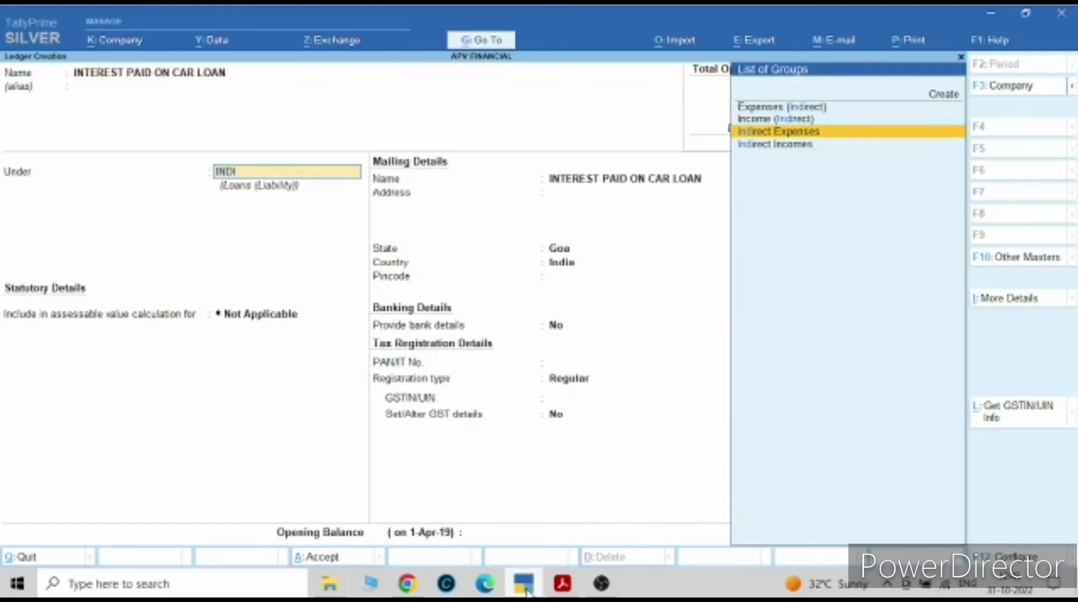
pyautogui.press('Return')
pyautogui.press('ctrl')
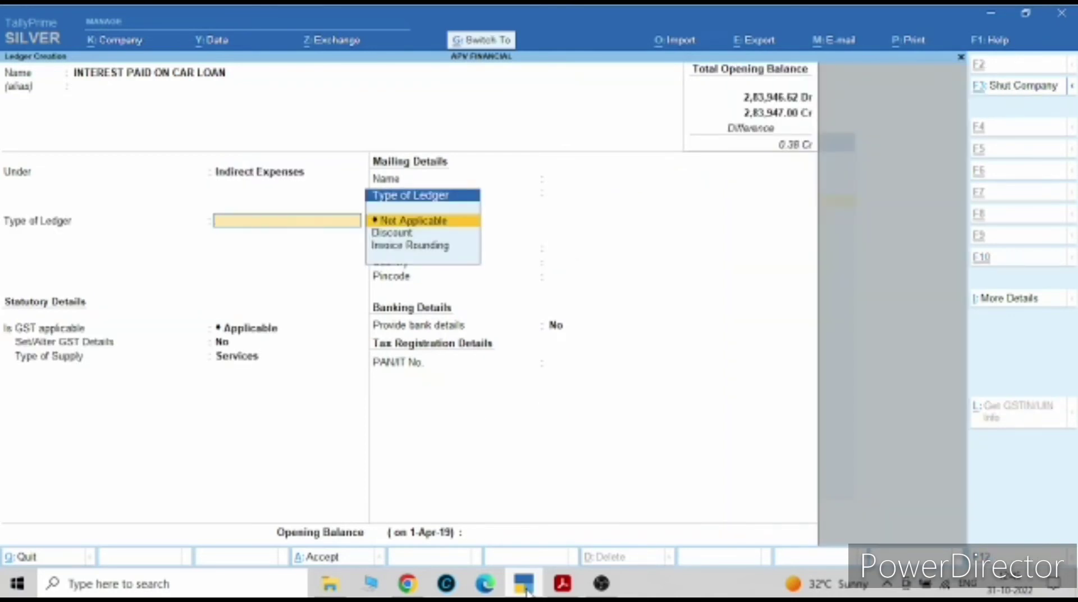
pyautogui.hotkey('ctrl', 'a')
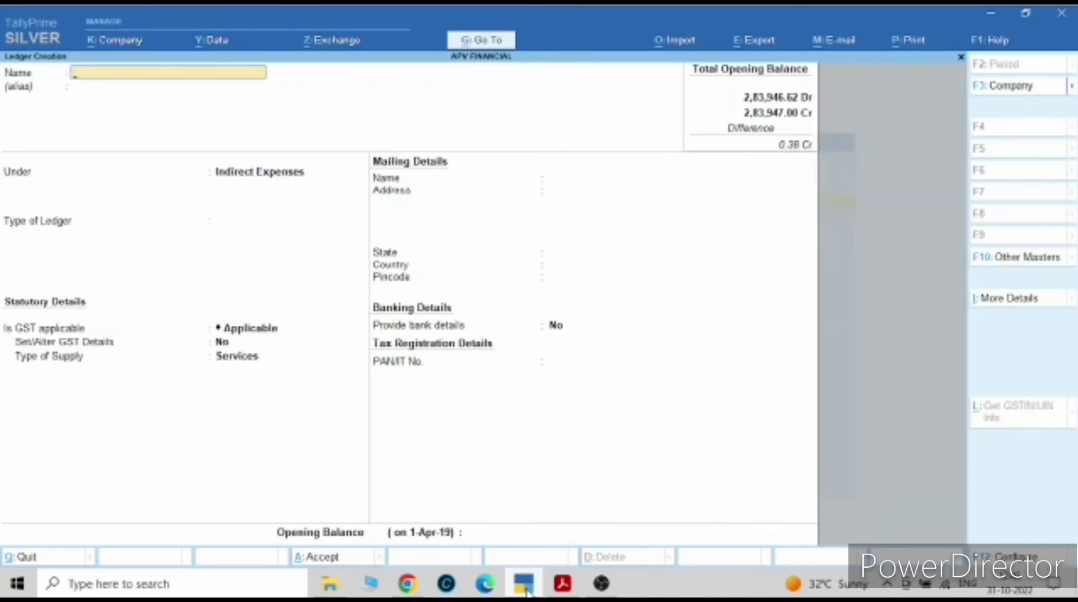
pyautogui.press('Escape')
pyautogui.press('Escape')
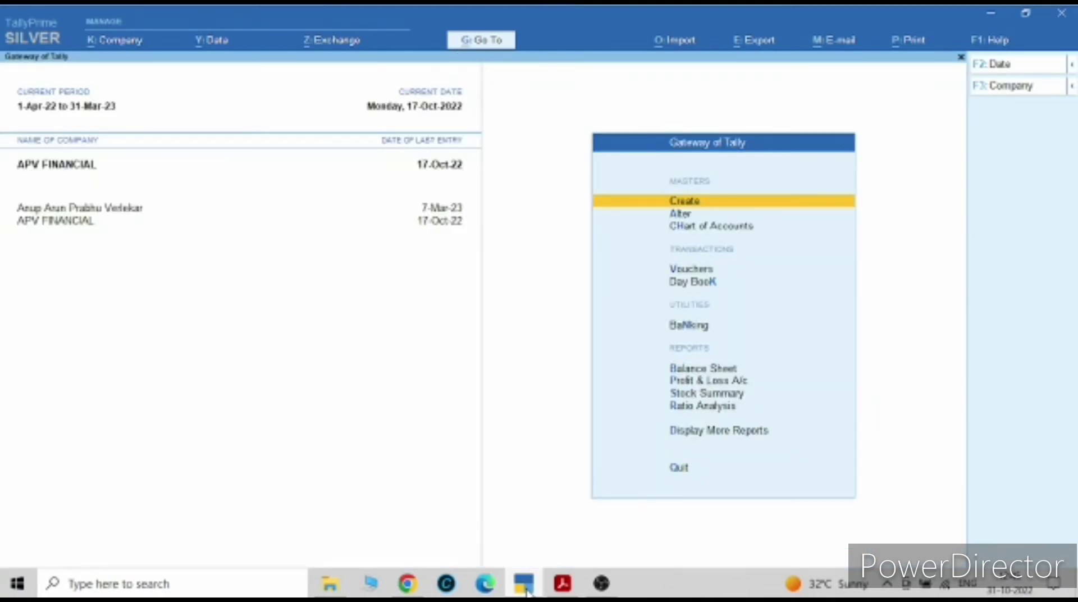
# In a journal voucher, debit Kia Car and credit Automotiveis De Cristal LLP for 10,05,055.00.
pyautogui.press('Down')
pyautogui.press('Down')
pyautogui.press('Down')
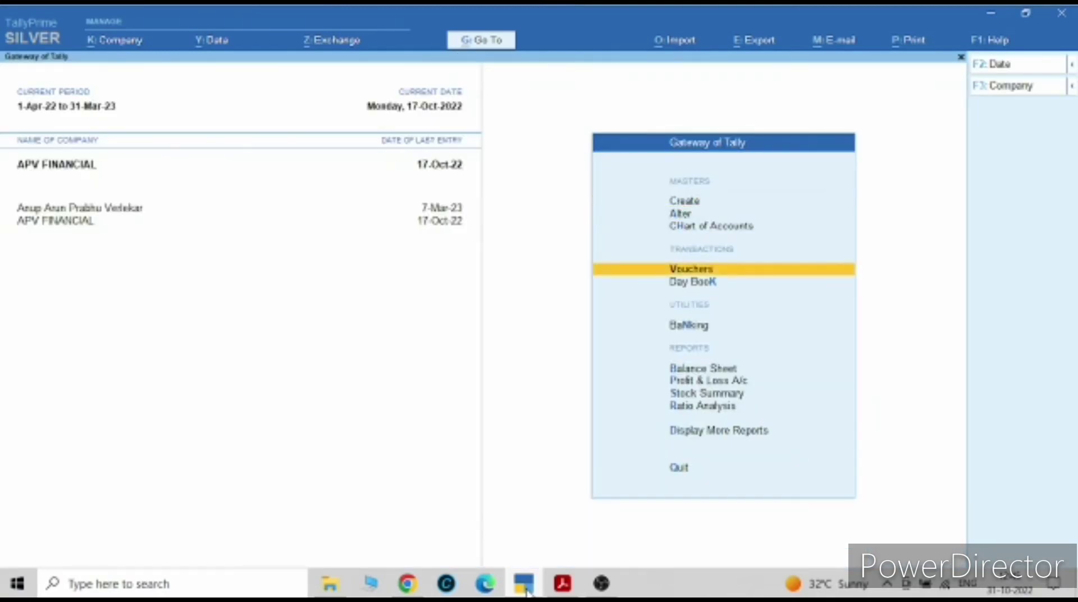
pyautogui.press('Return')
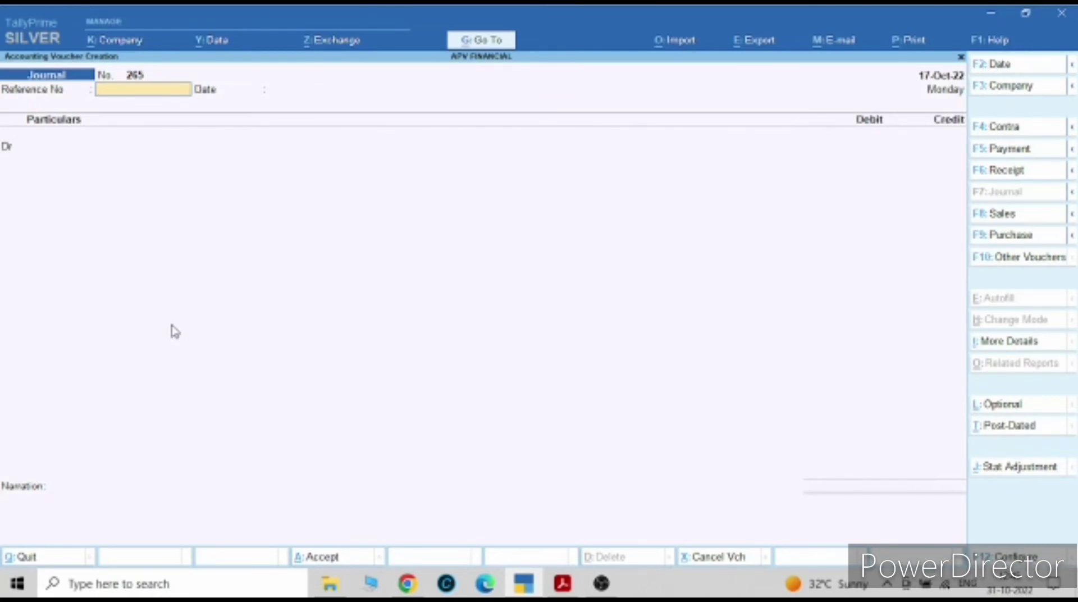
pyautogui.press('Return')
pyautogui.press('Return')
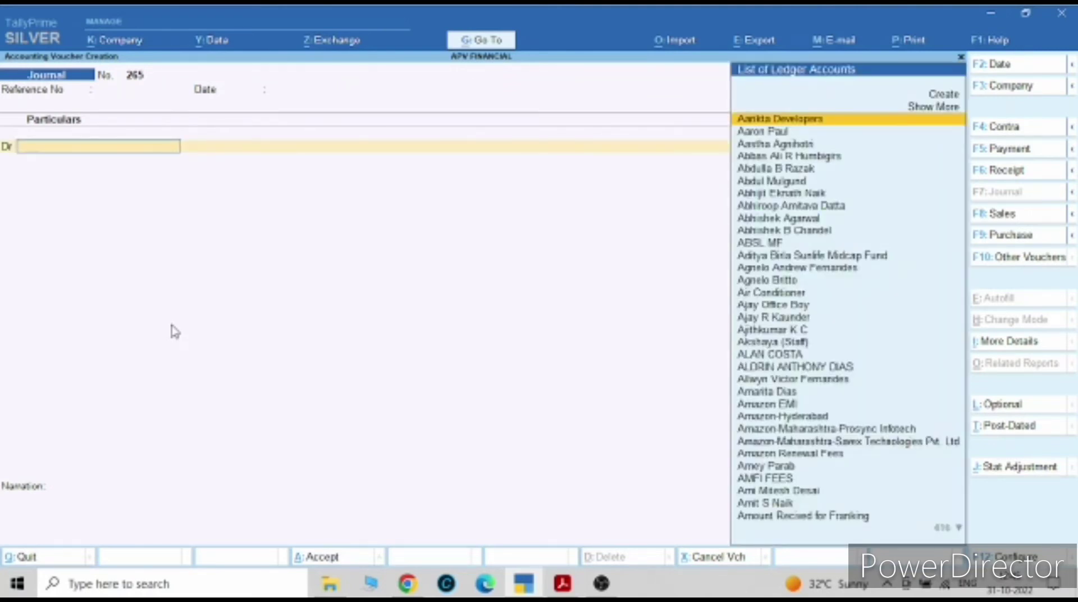
pyautogui.write('Ki')
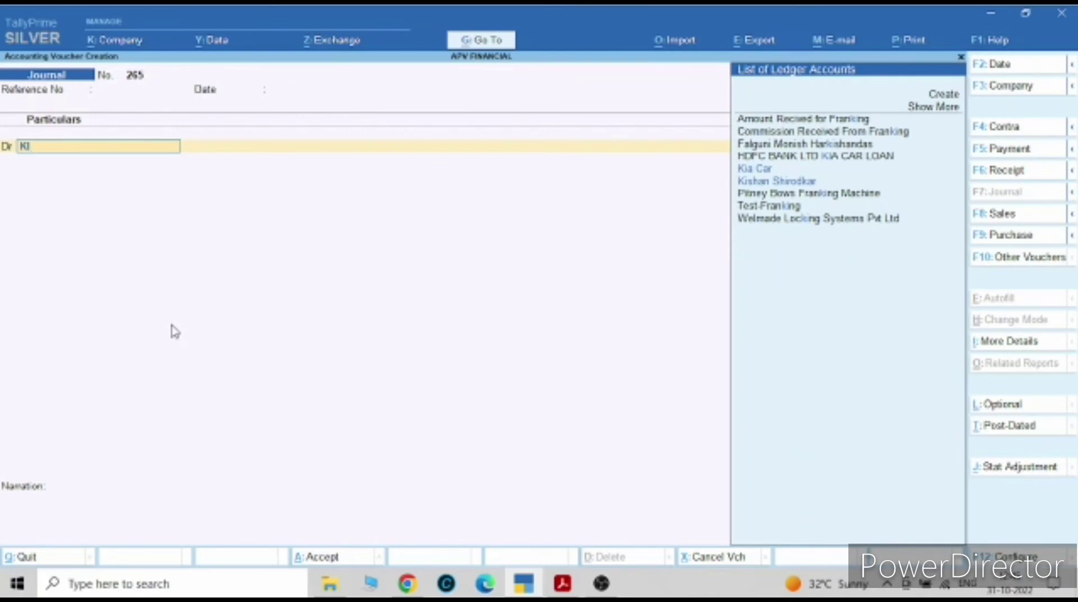
pyautogui.press('Return')
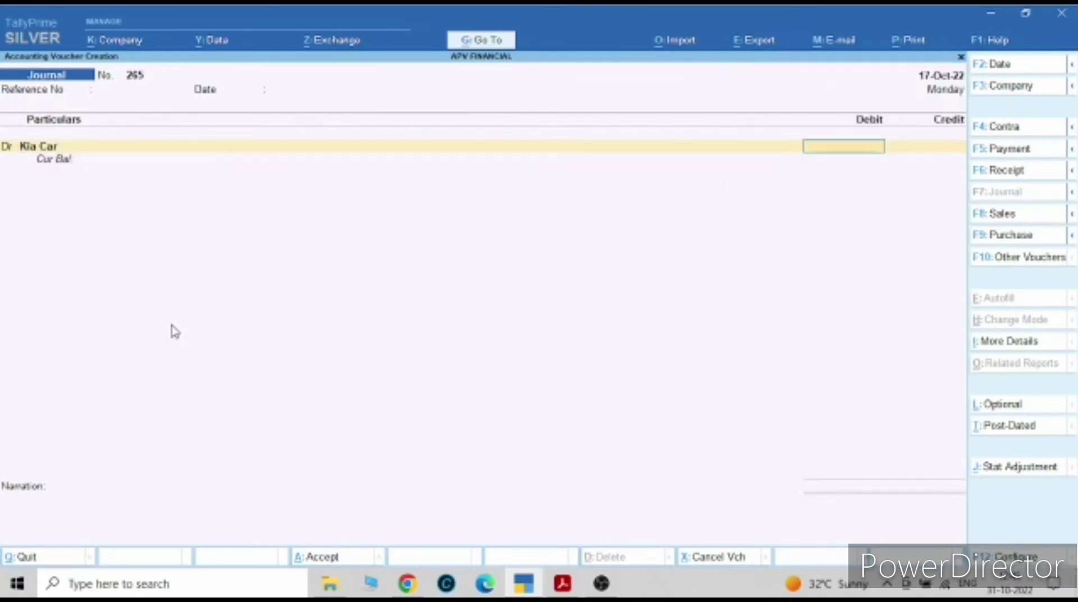
pyautogui.write('1005055')
pyautogui.press('Return')
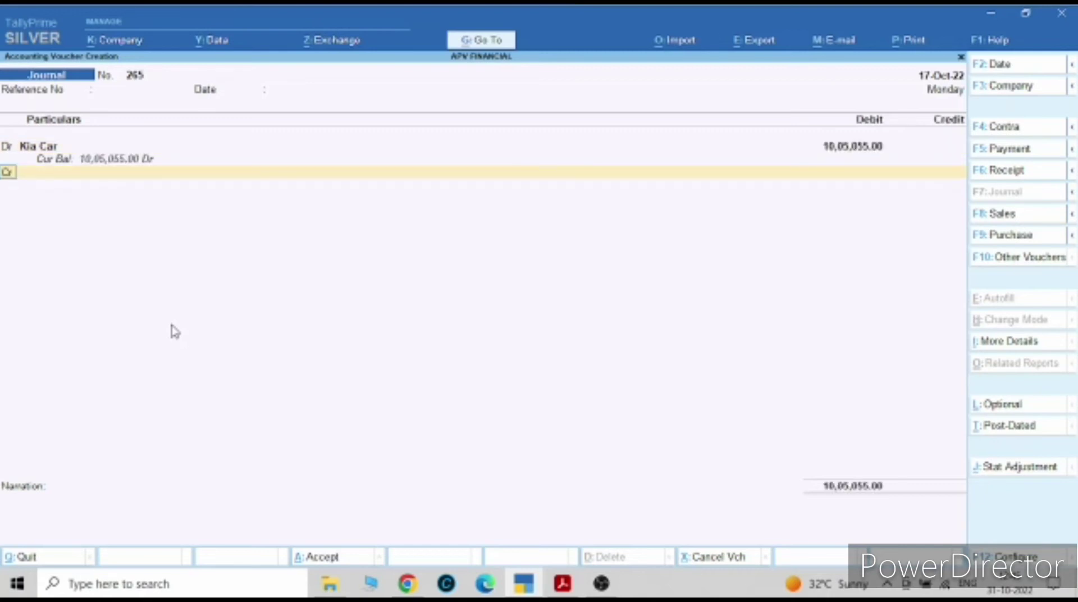
pyautogui.press('Return')
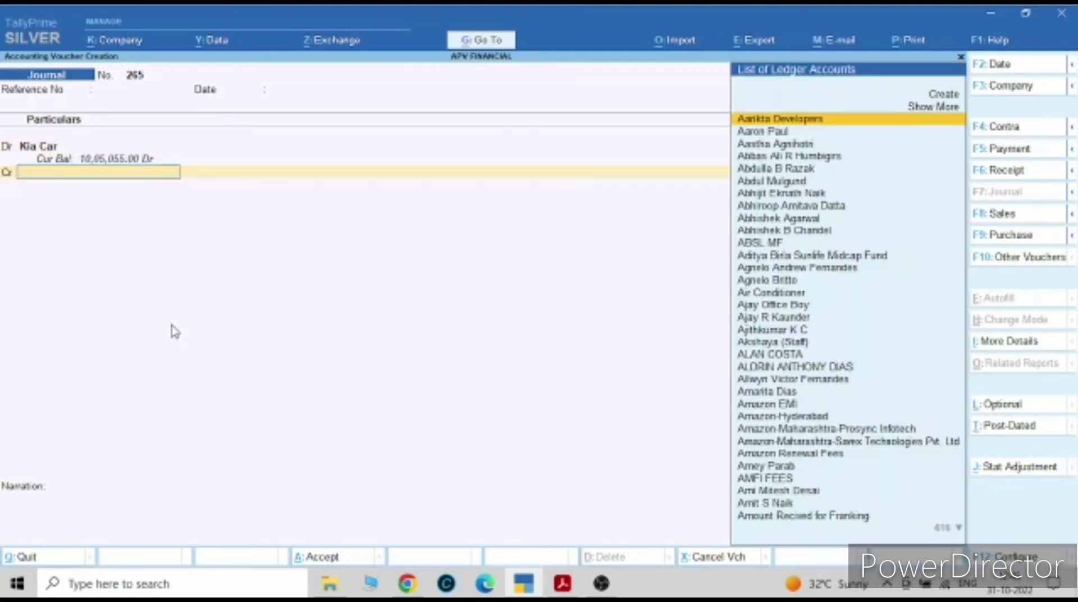
pyautogui.write('AUT')
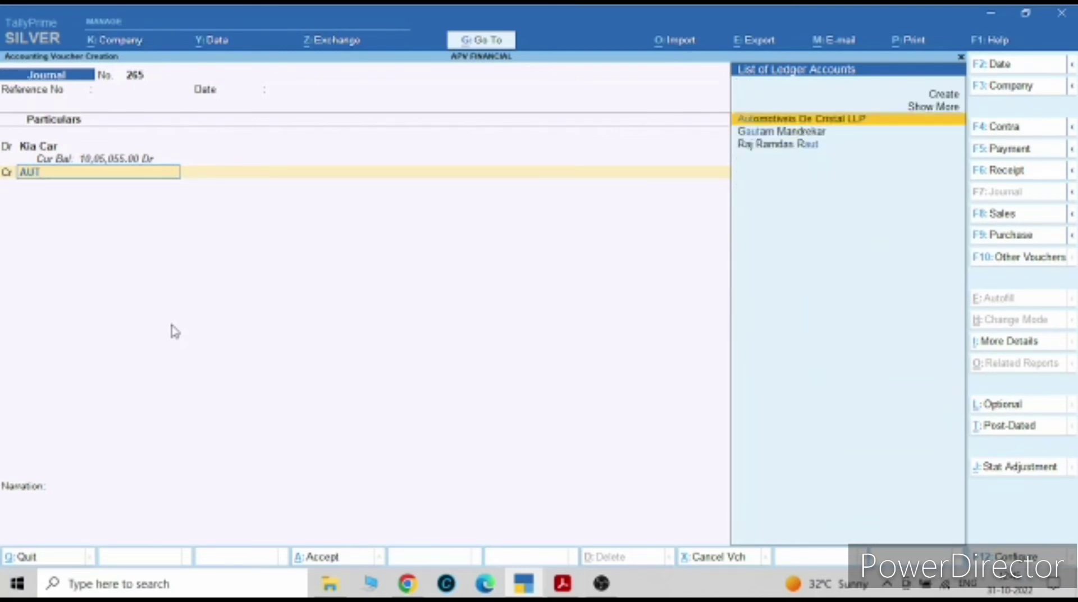
pyautogui.press('Return')
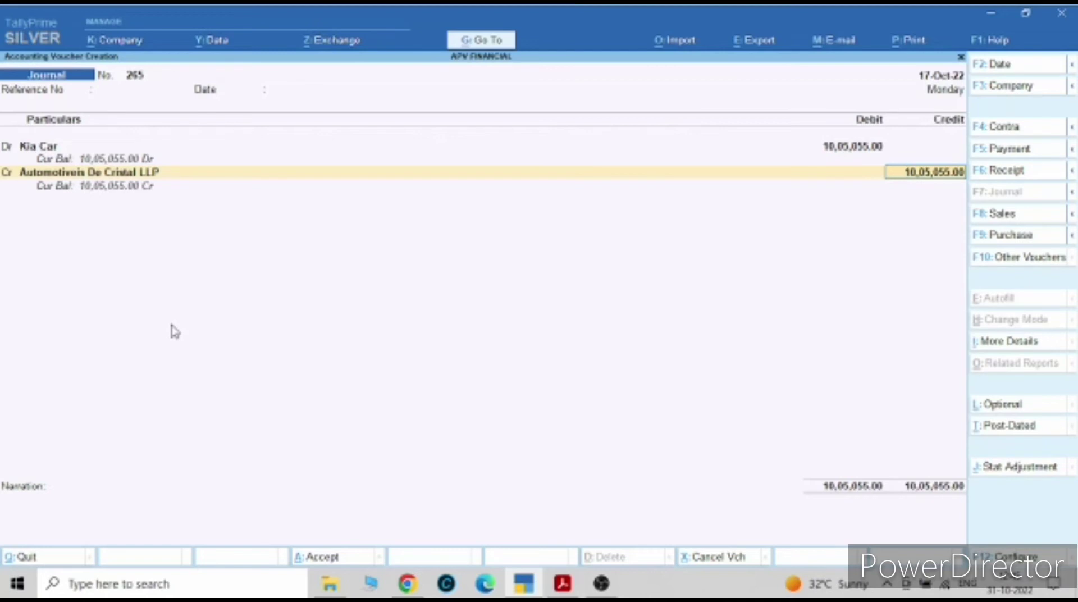
pyautogui.press('Return')
pyautogui.press('Return')
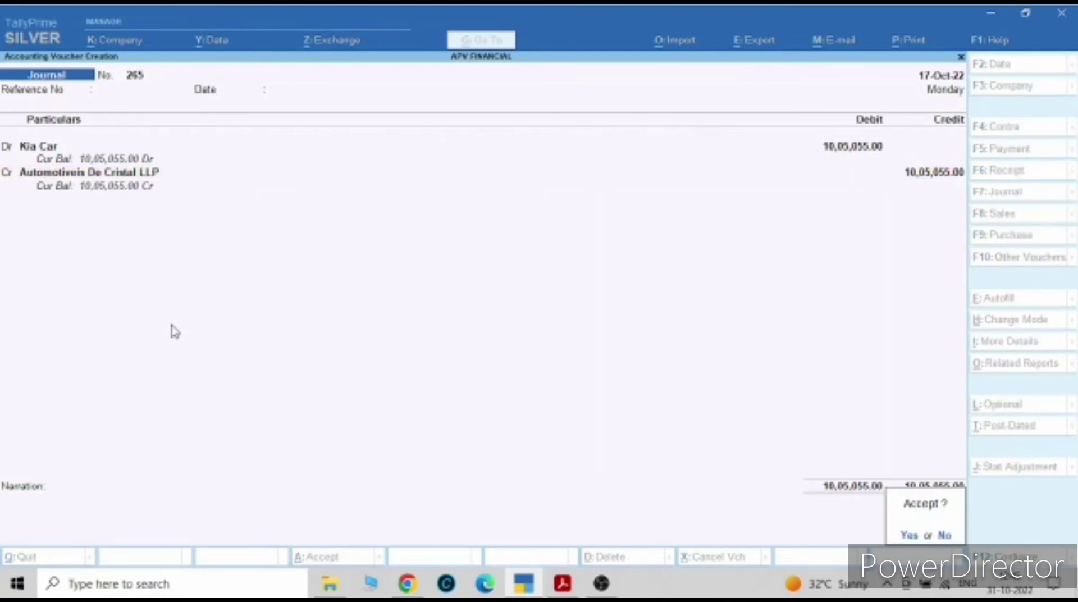
# Add the narration 'Being Kia Car purchased' to journal voucher 265 and save it.
pyautogui.press('Escape')
pyautogui.press('capslock')
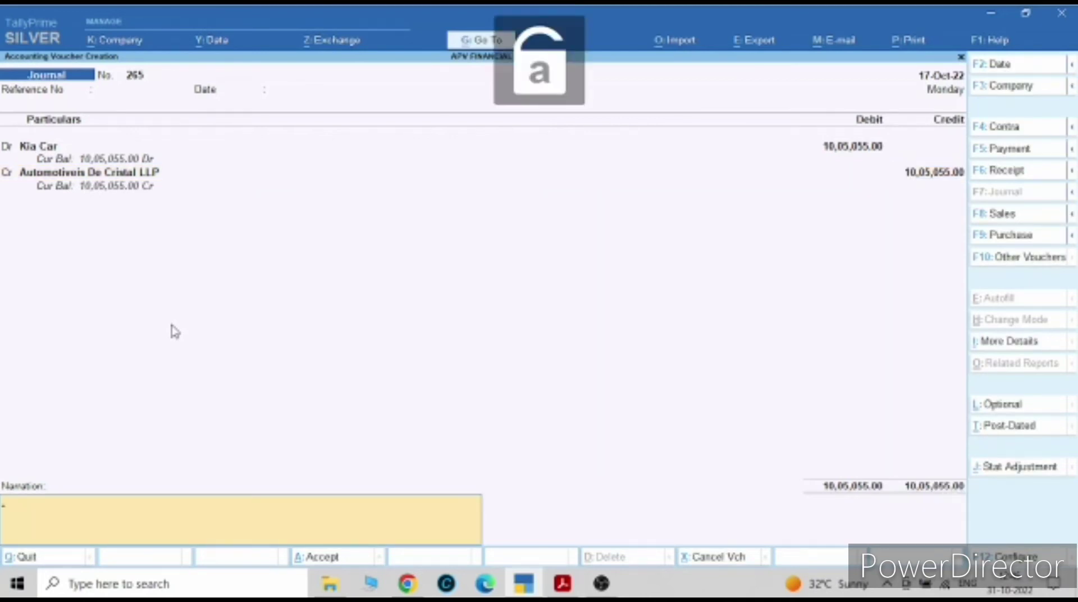
pyautogui.write('Bein')
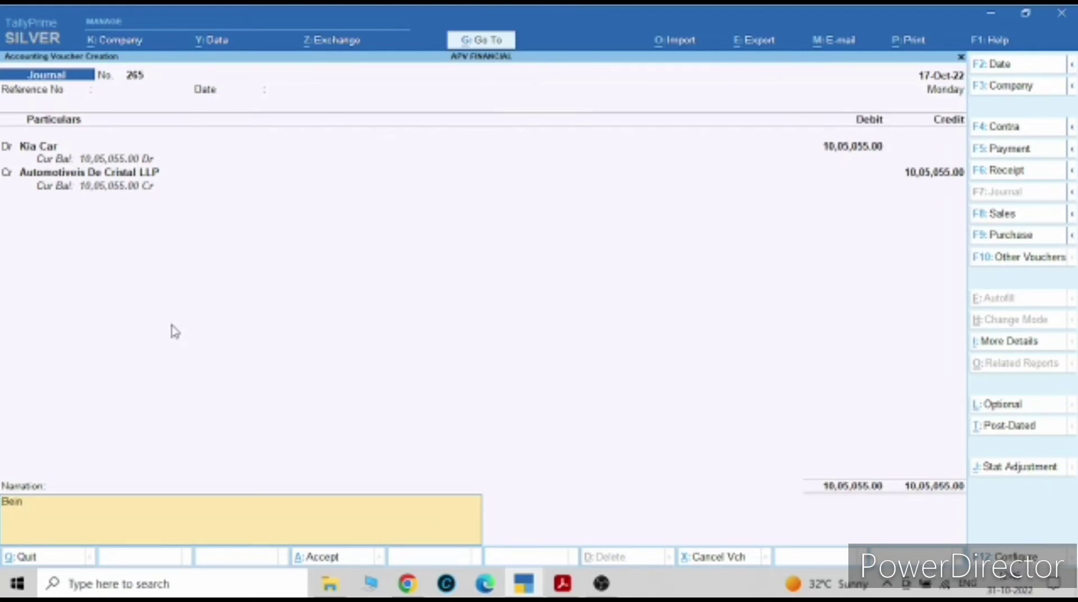
pyautogui.write('g Kia Car purchased')
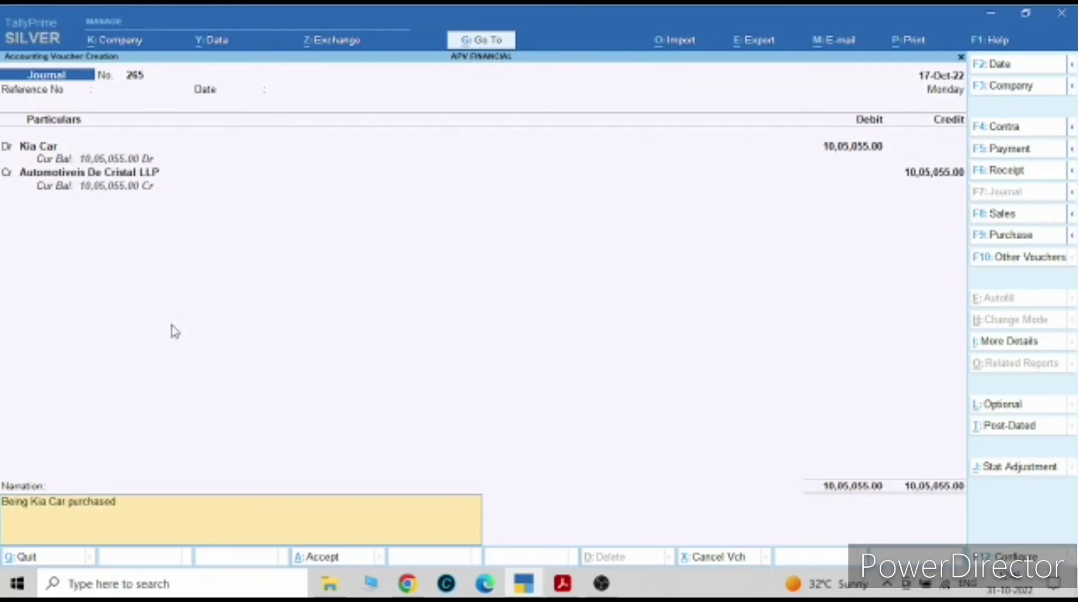
pyautogui.press('Return')
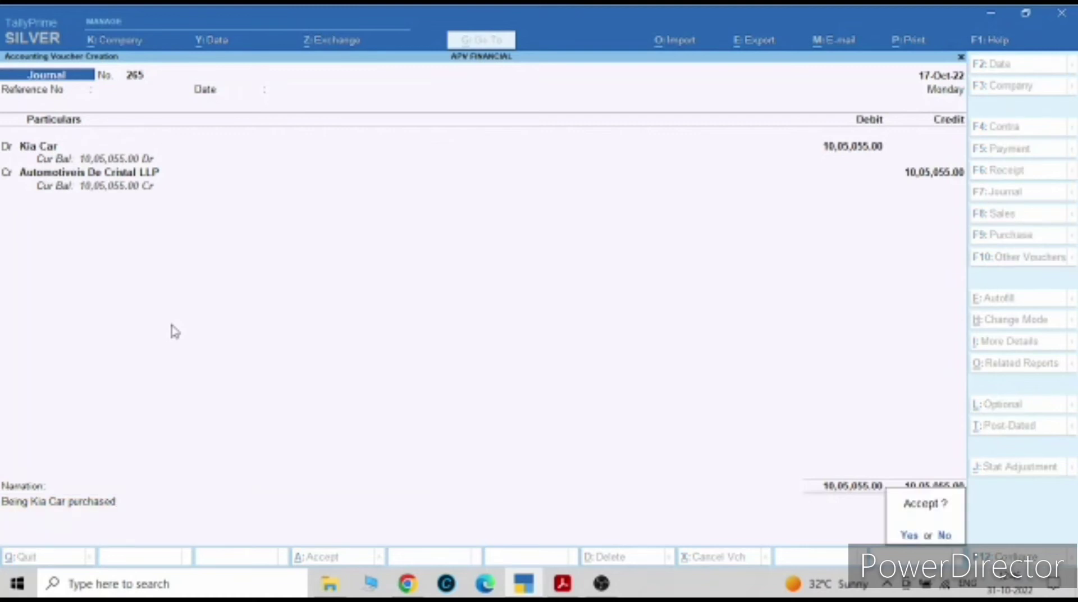
pyautogui.press('Return')
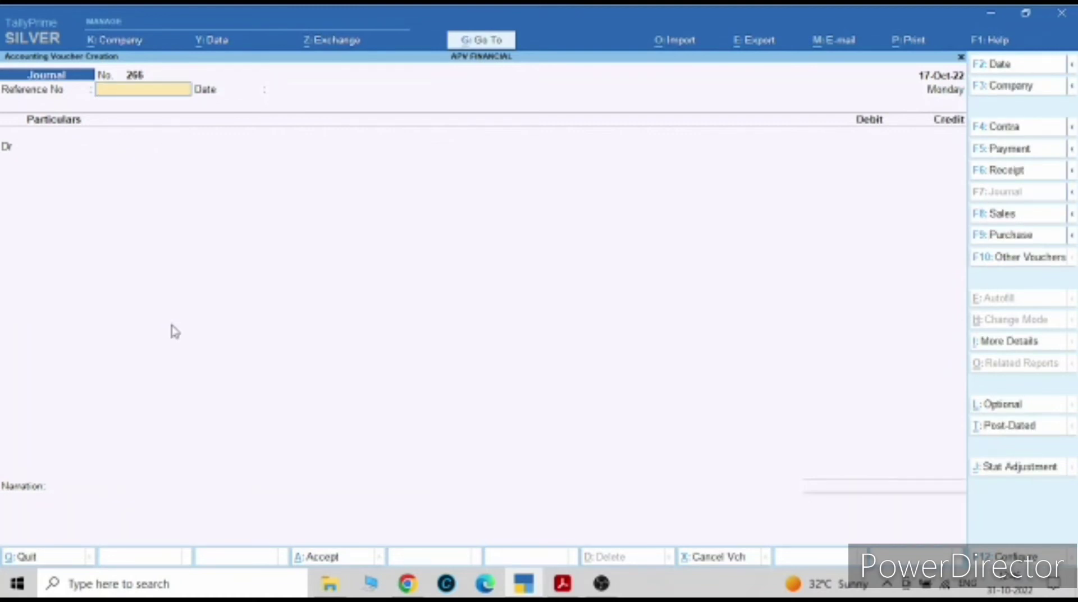
# In journal 266, debit Automotiveis De Cristal LLP and credit HDFC BANK LTD KIA CAR LOAN 10,05,055.00.
pyautogui.press('Return')
pyautogui.press('Return')
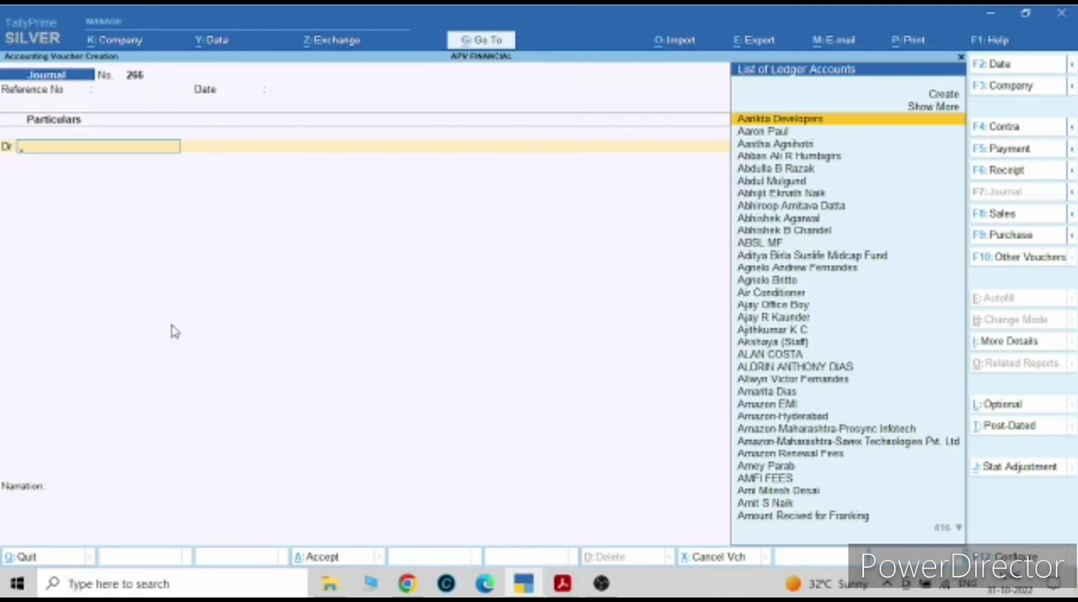
pyautogui.write('Aut')
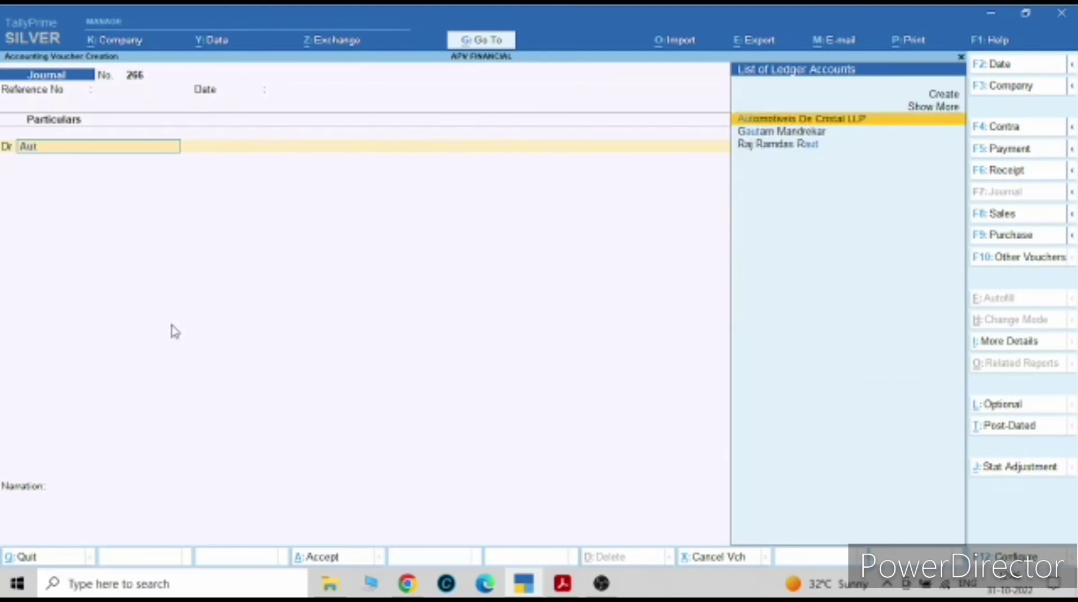
pyautogui.press('Return')
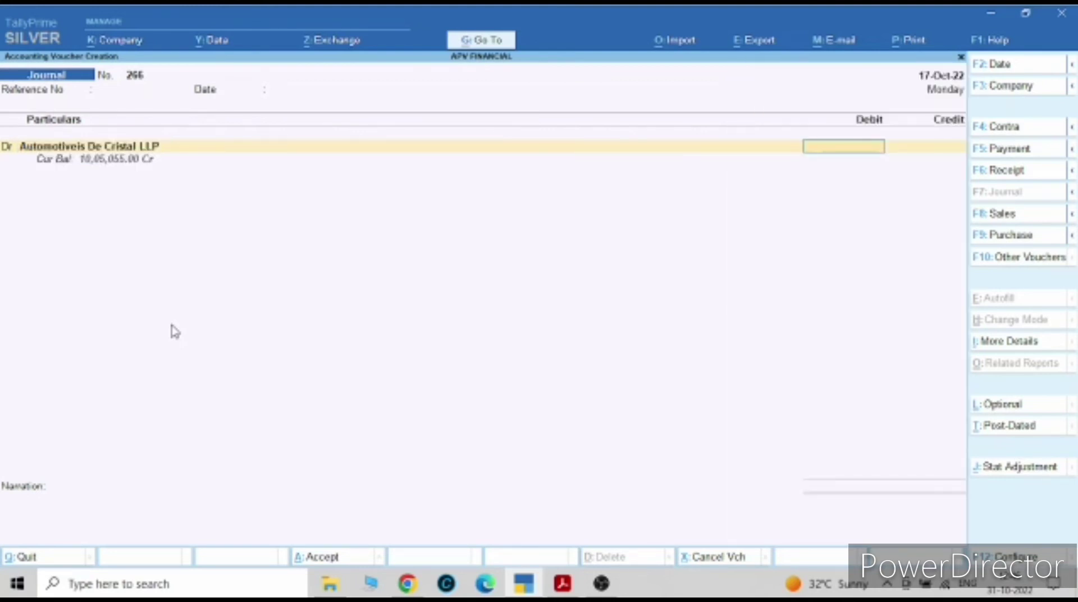
pyautogui.write('1005')
pyautogui.write('055')
pyautogui.press('Return')
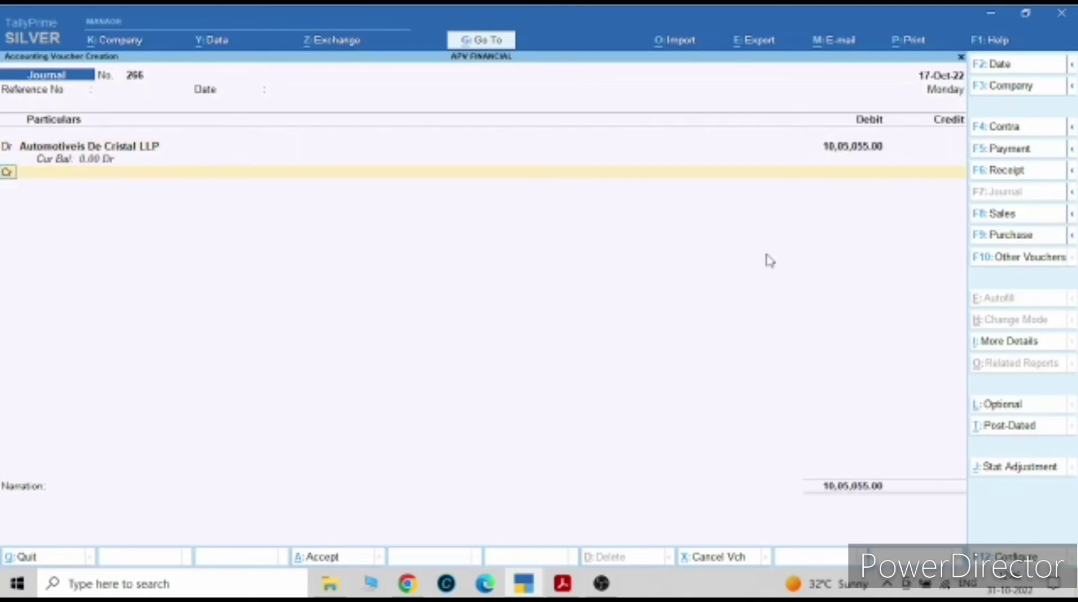
pyautogui.press('Return')
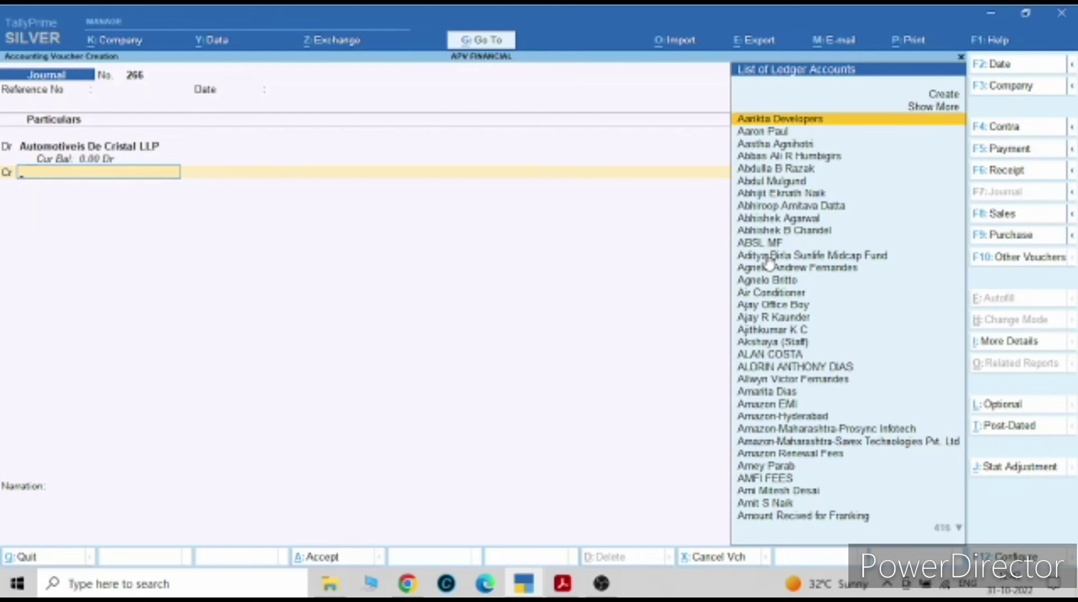
pyautogui.write('Hdf')
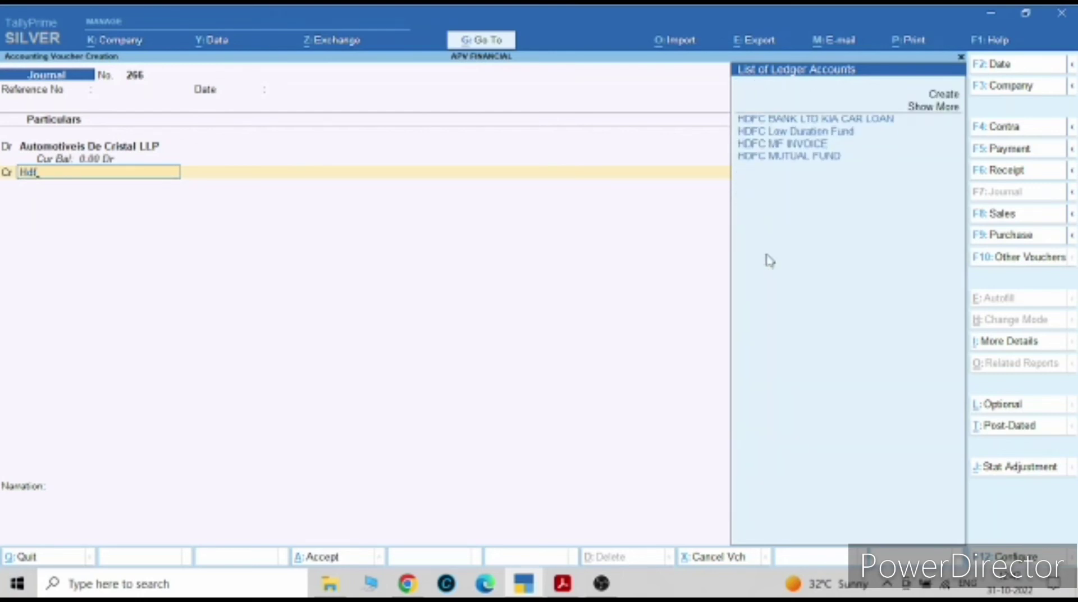
pyautogui.press('Return')
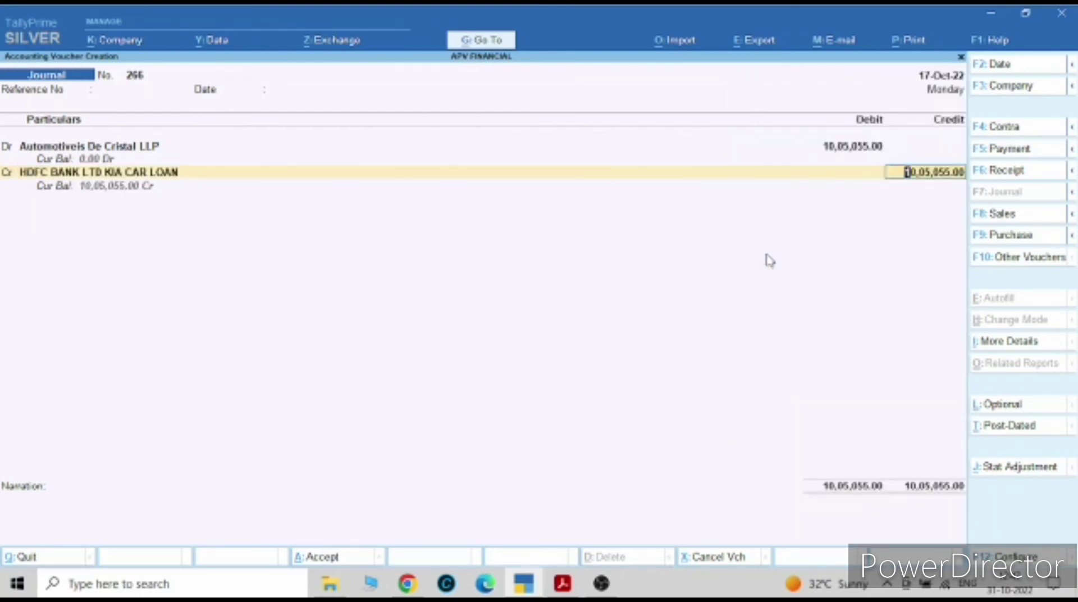
pyautogui.press('Return')
pyautogui.press('Return')
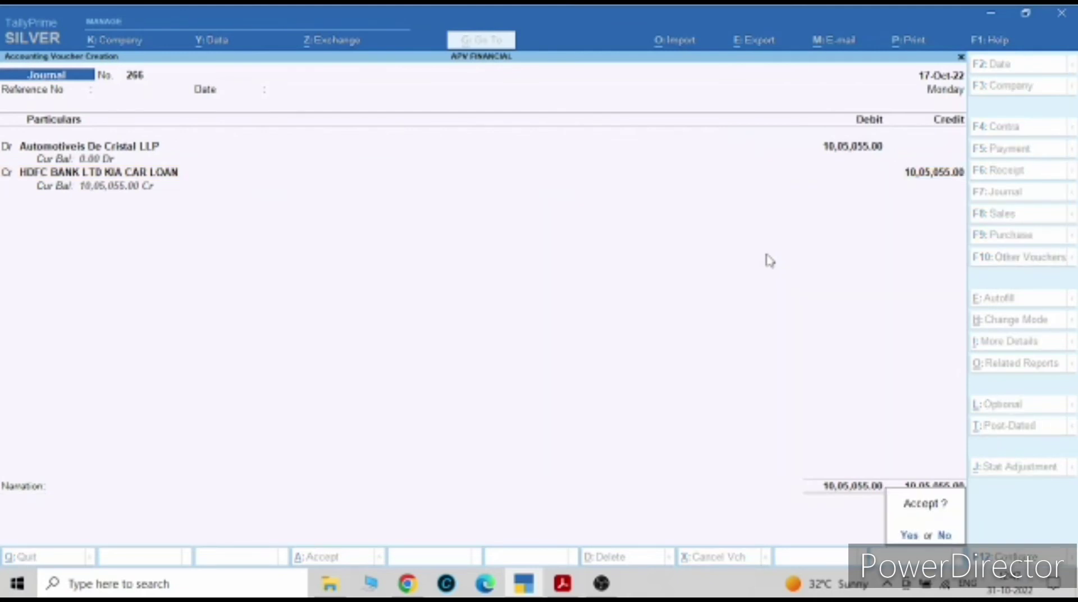
pyautogui.press('Return')
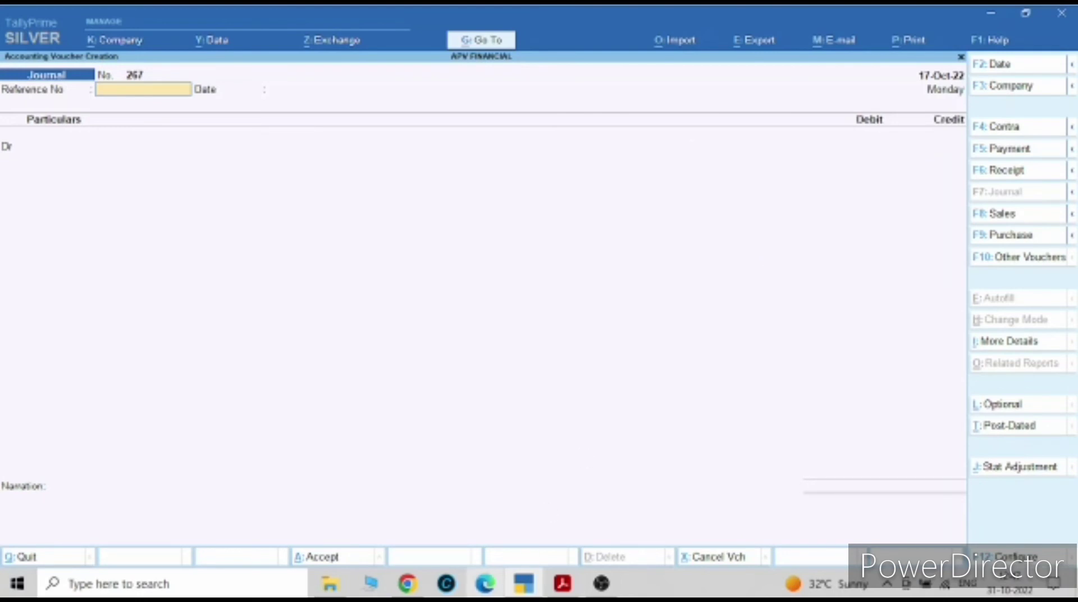
# Highlight the first instalment's 20,331.00 EMI in the repayment schedule PDF, then go back to Tally.
pyautogui.moveTo(551, 594)
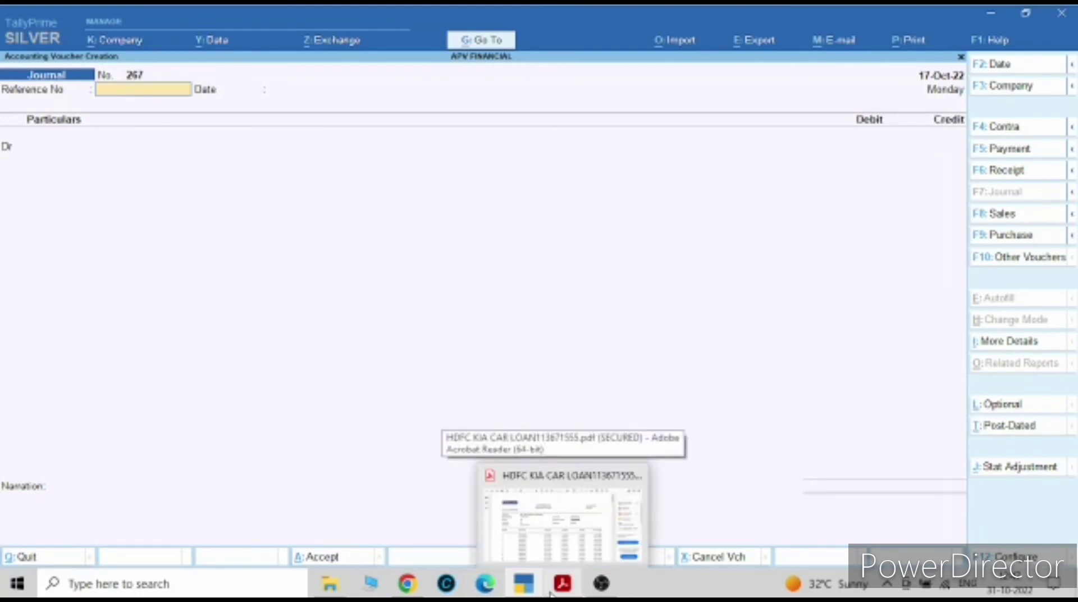
pyautogui.click(550, 595)
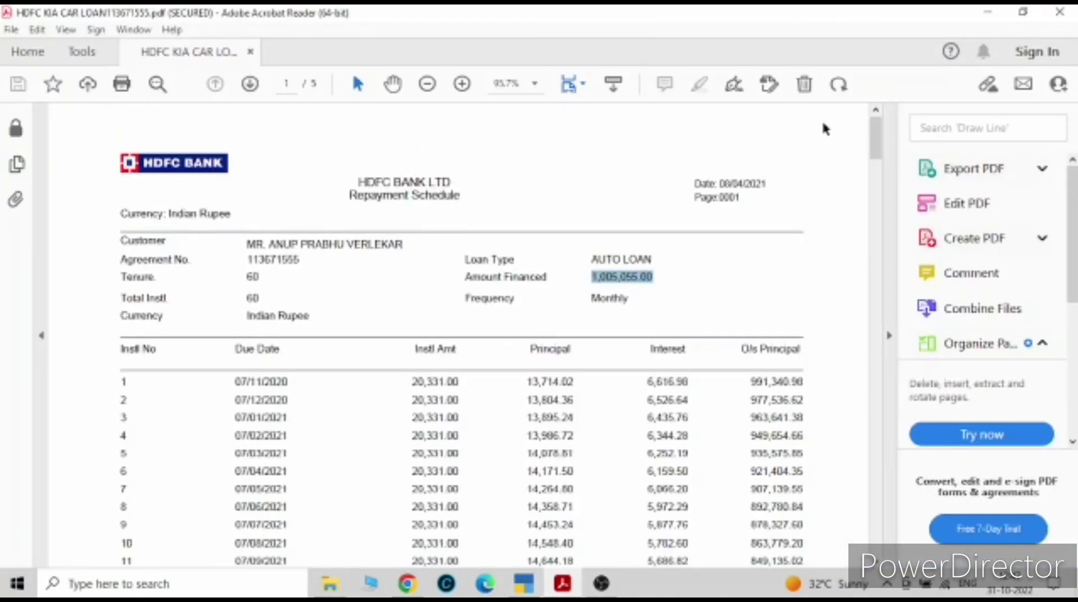
pyautogui.scroll(-1, 876, 141)
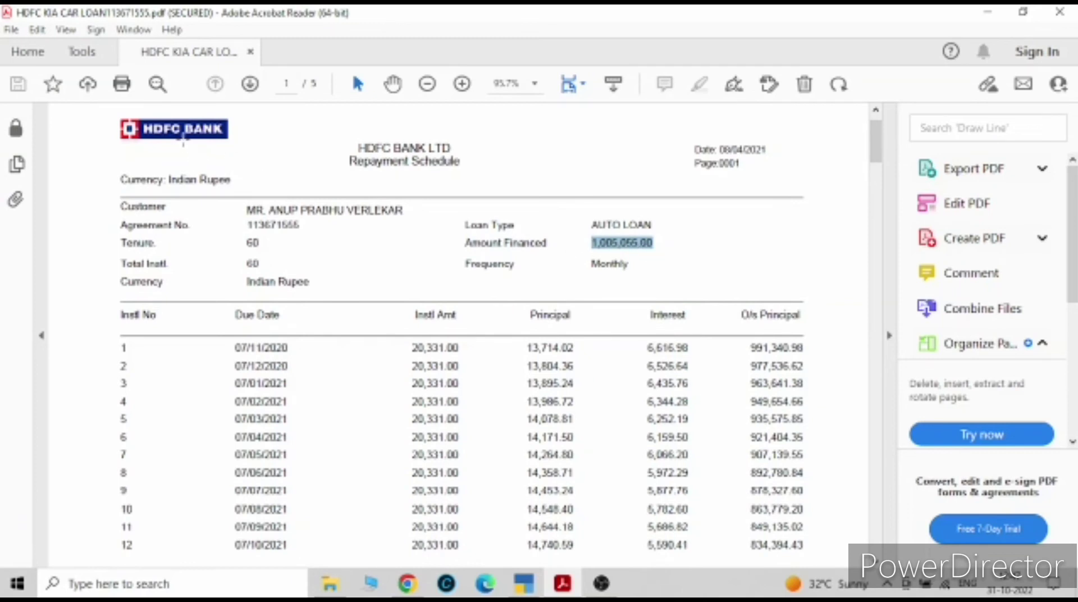
pyautogui.moveTo(235, 348); pyautogui.dragTo(701, 350)
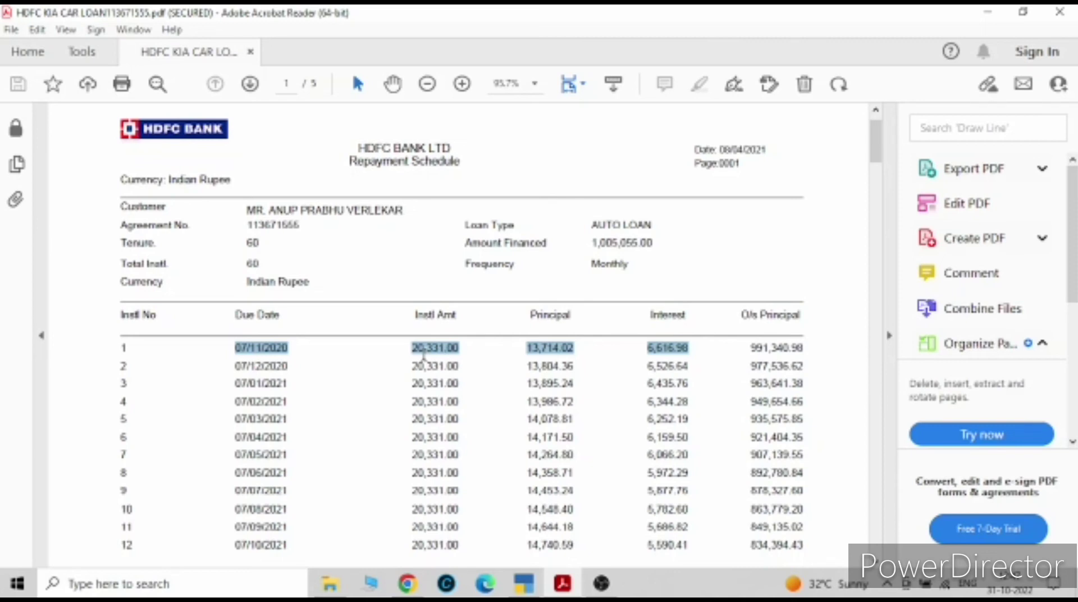
pyautogui.click(477, 350)
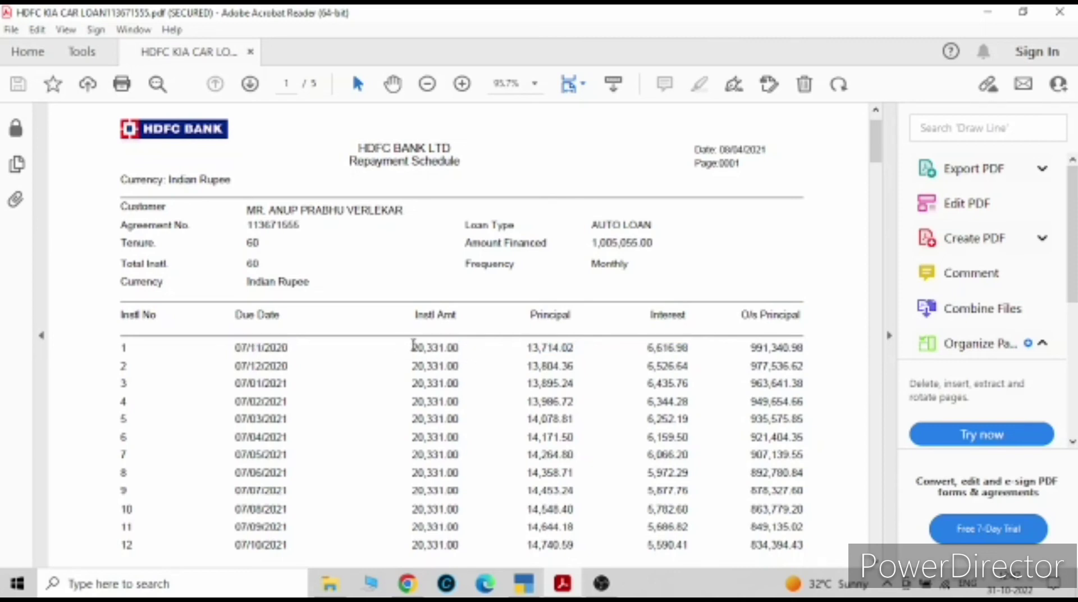
pyautogui.moveTo(413, 347); pyautogui.dragTo(462, 348)
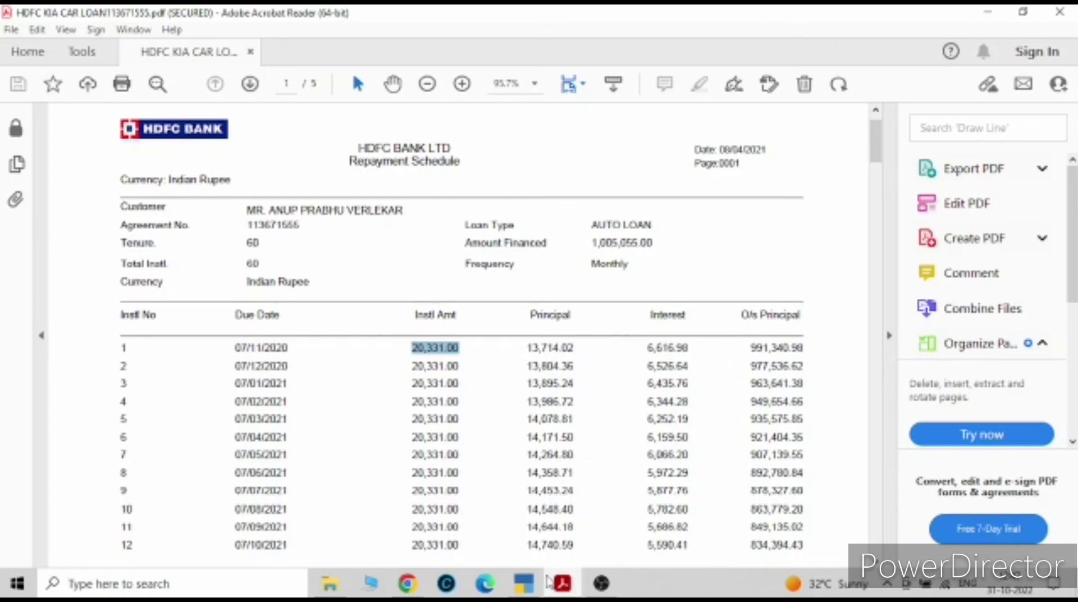
pyautogui.click(524, 584)
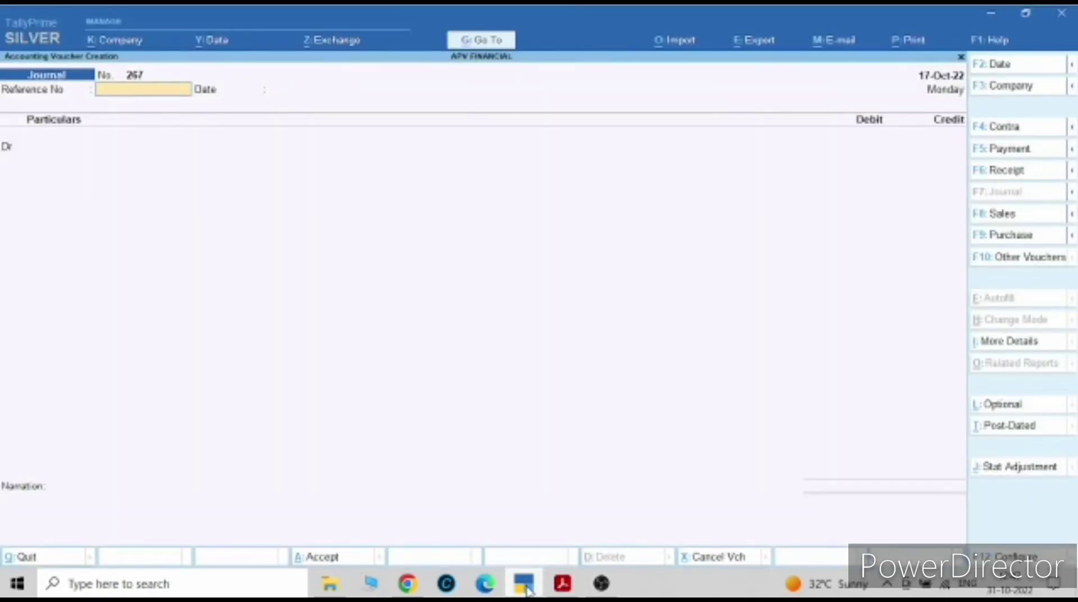
# In a payment voucher, debit HDFC BANK LTD KIA CAR LOAN with the 13,714.02 principal from the schedule.
pyautogui.click(1012, 152)
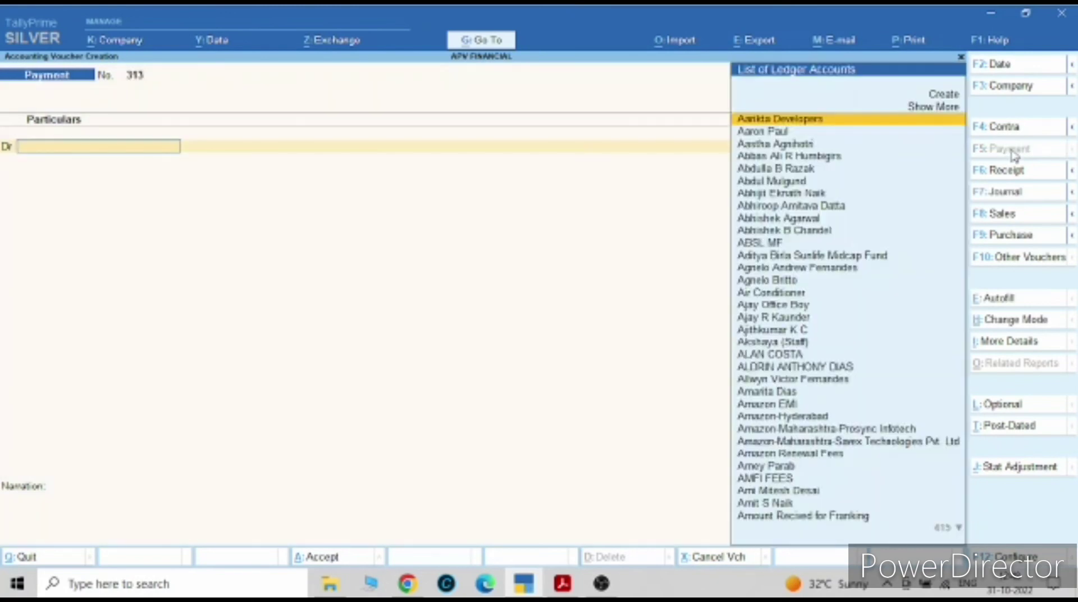
pyautogui.write('Hdf')
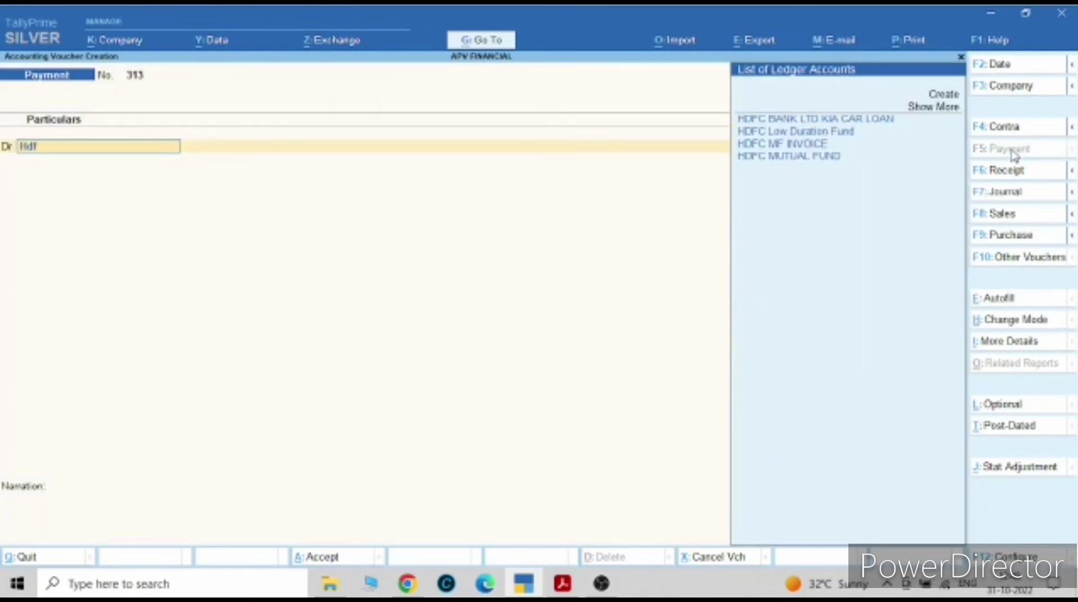
pyautogui.press('Return')
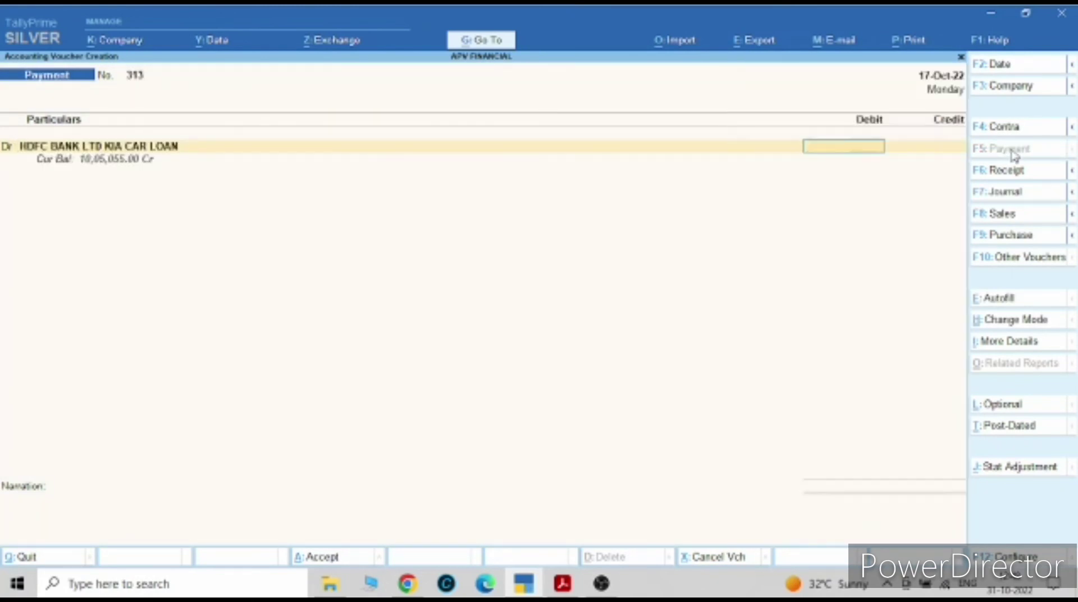
pyautogui.click(563, 584)
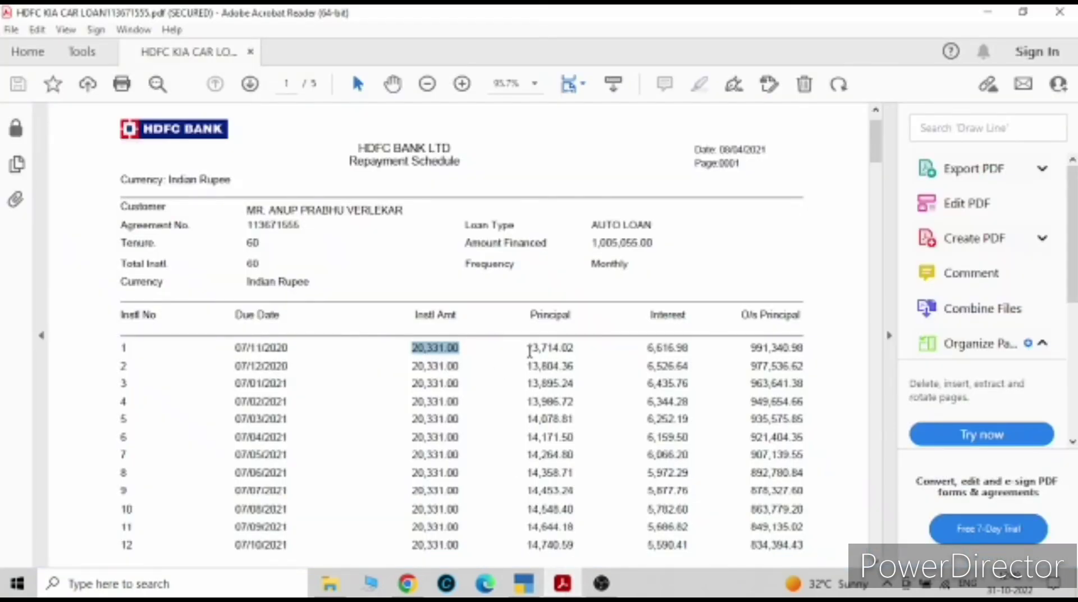
pyautogui.moveTo(530, 349); pyautogui.dragTo(576, 351)
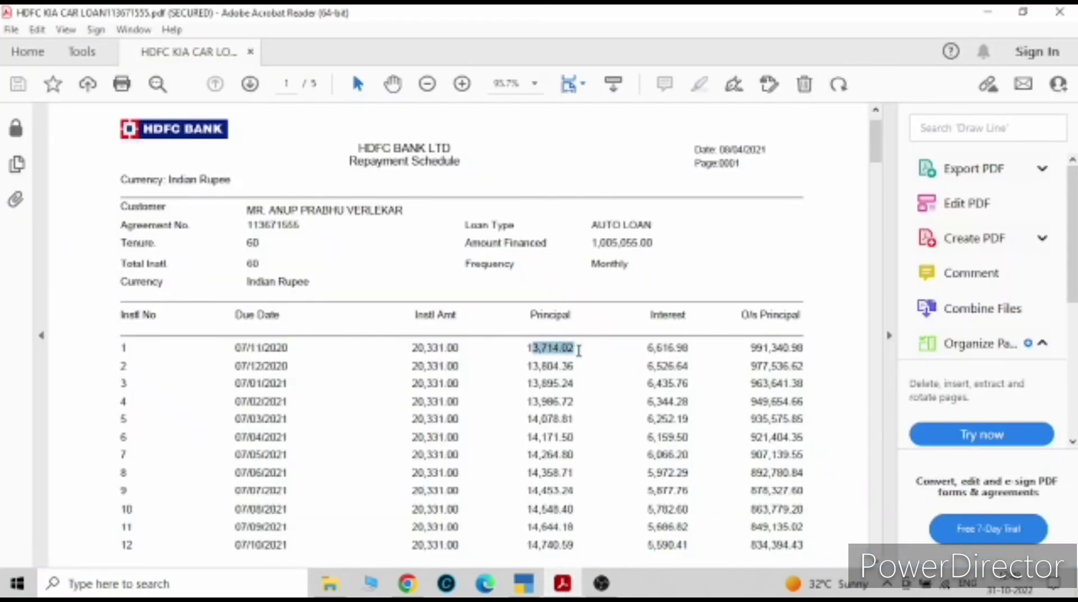
pyautogui.click(563, 584)
pyautogui.write('137')
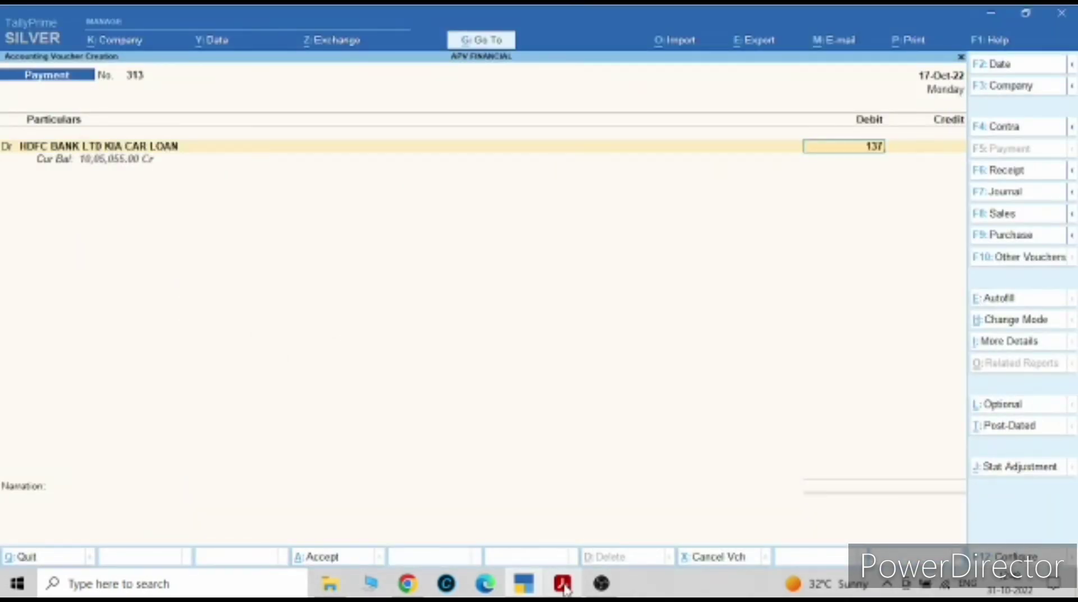
pyautogui.write('14.02')
pyautogui.press('Return')
pyautogui.press('Return')
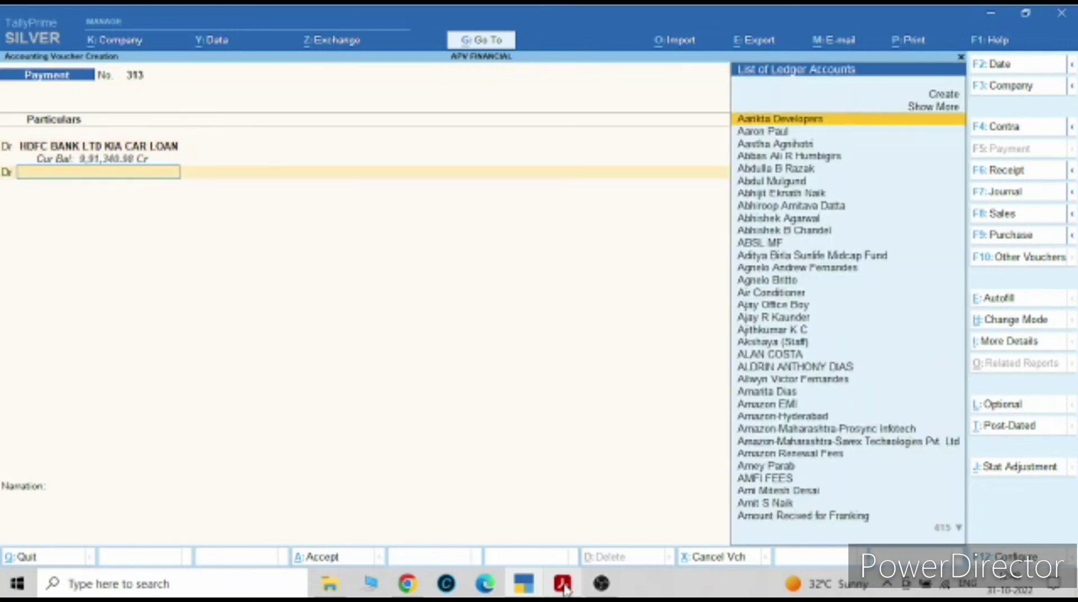
# Debit Interest Paid on Car Loan 6,616.98 and credit the HDFC bank account for the 20,331.00 total.
pyautogui.write('Inte')
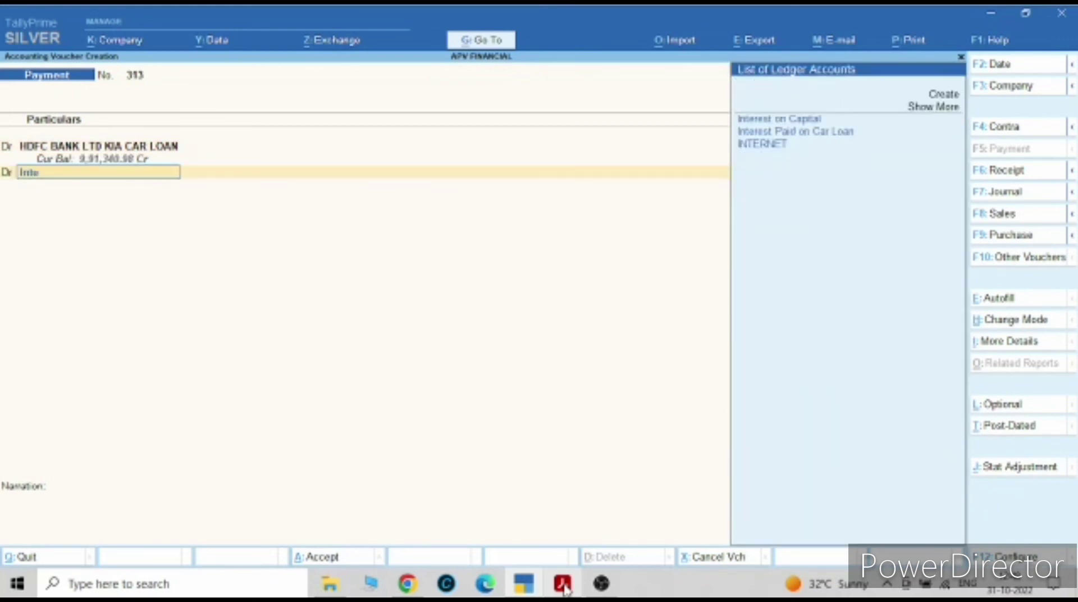
pyautogui.press('Down')
pyautogui.press('Return')
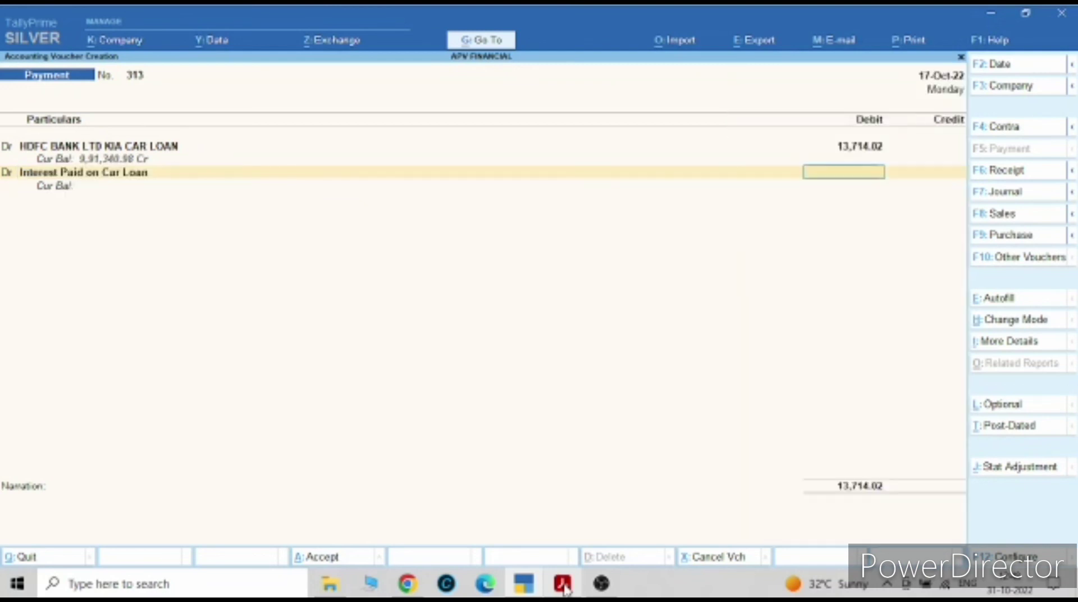
pyautogui.click(564, 586)
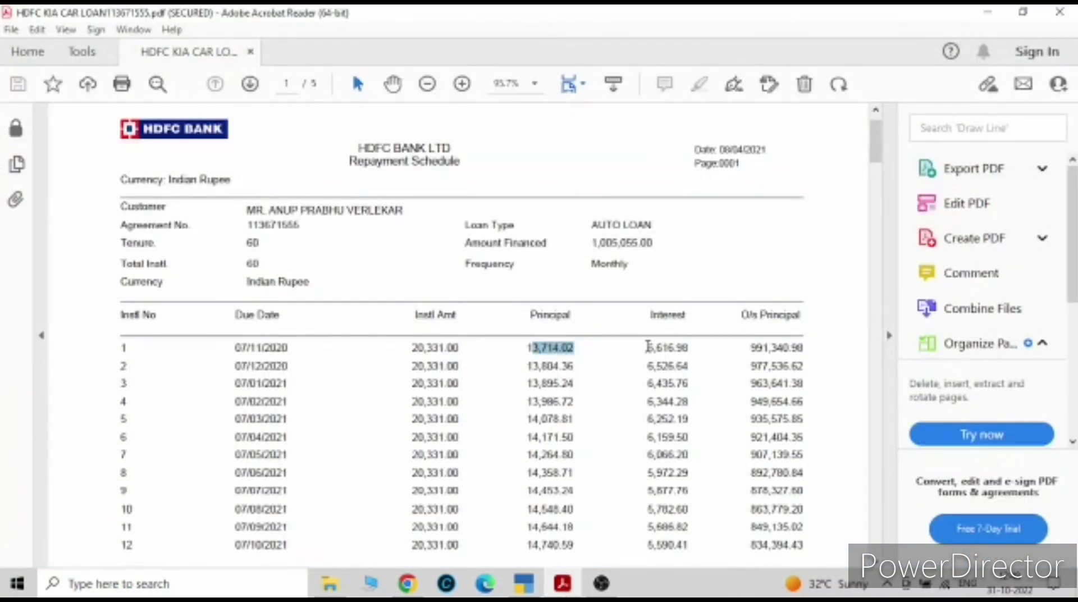
pyautogui.moveTo(647, 347); pyautogui.dragTo(697, 351)
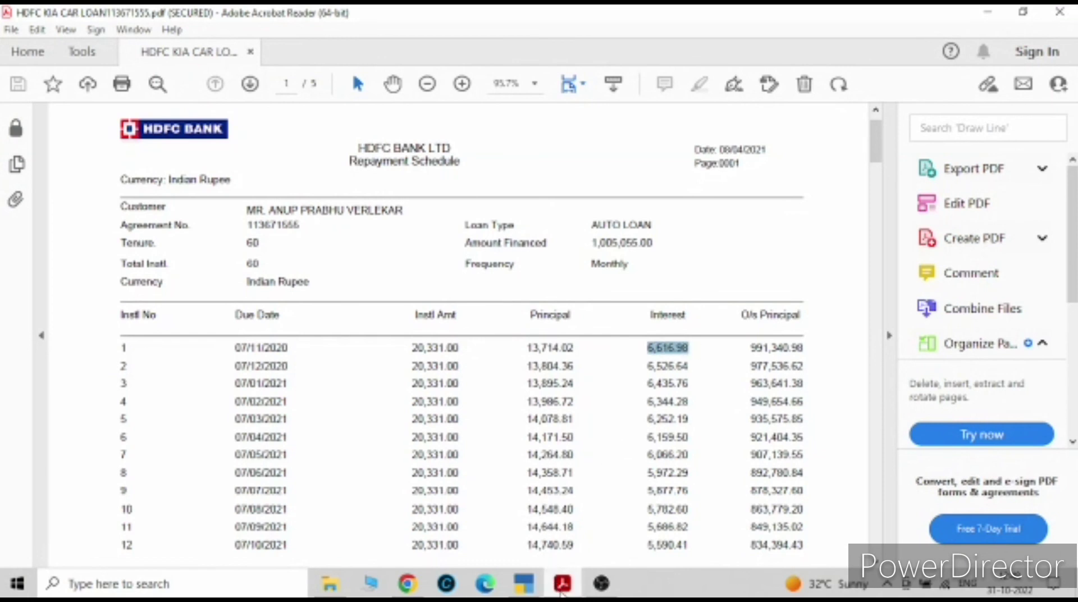
pyautogui.moveTo(564, 593)
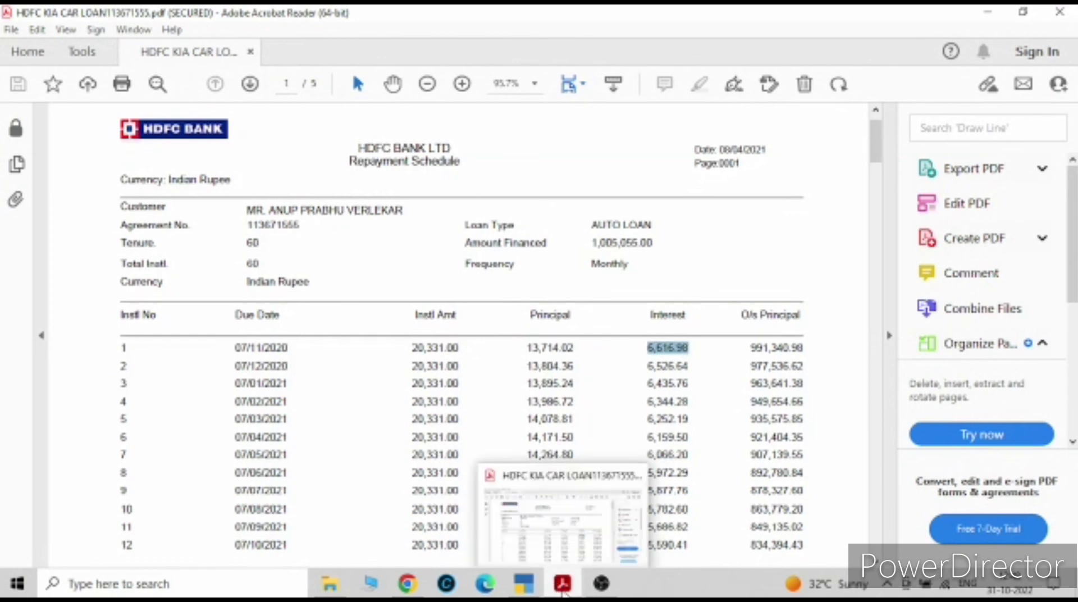
pyautogui.click(522, 590)
pyautogui.write('661')
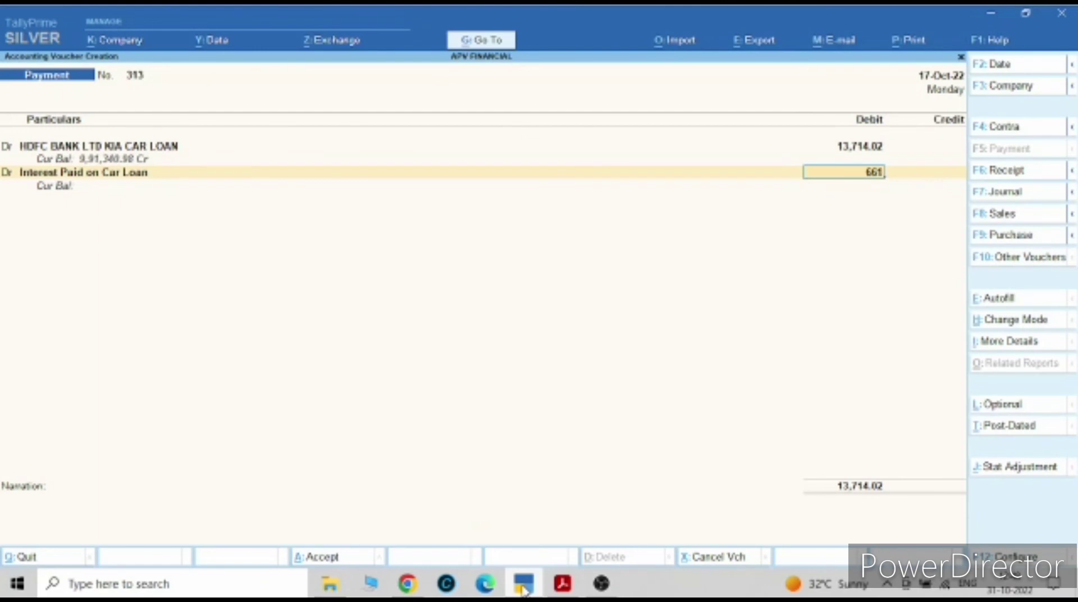
pyautogui.write('6.98')
pyautogui.press('Return')
pyautogui.press('Return')
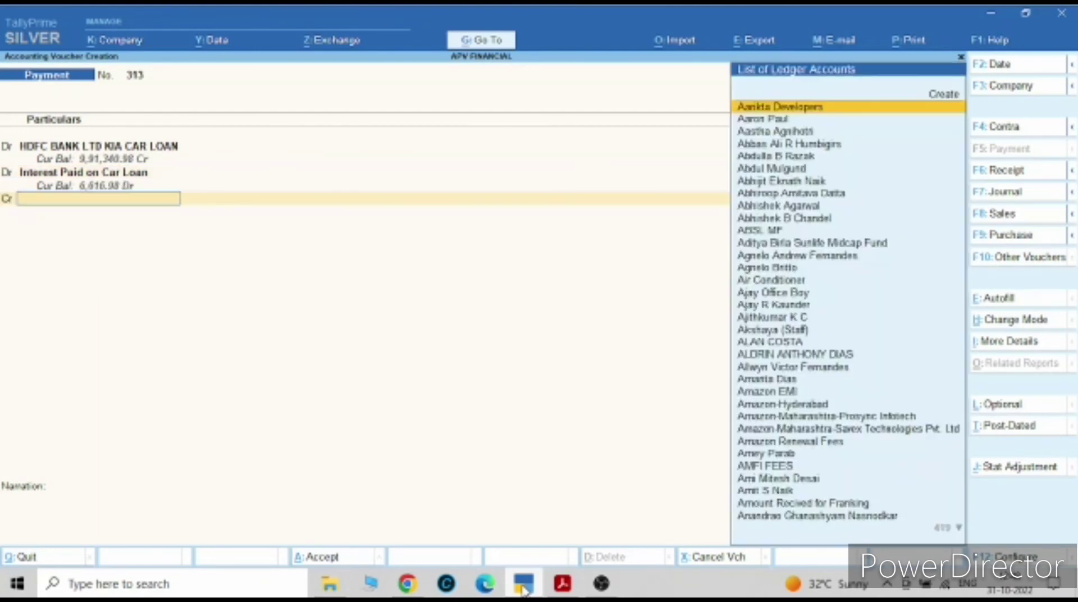
pyautogui.write('Hdf')
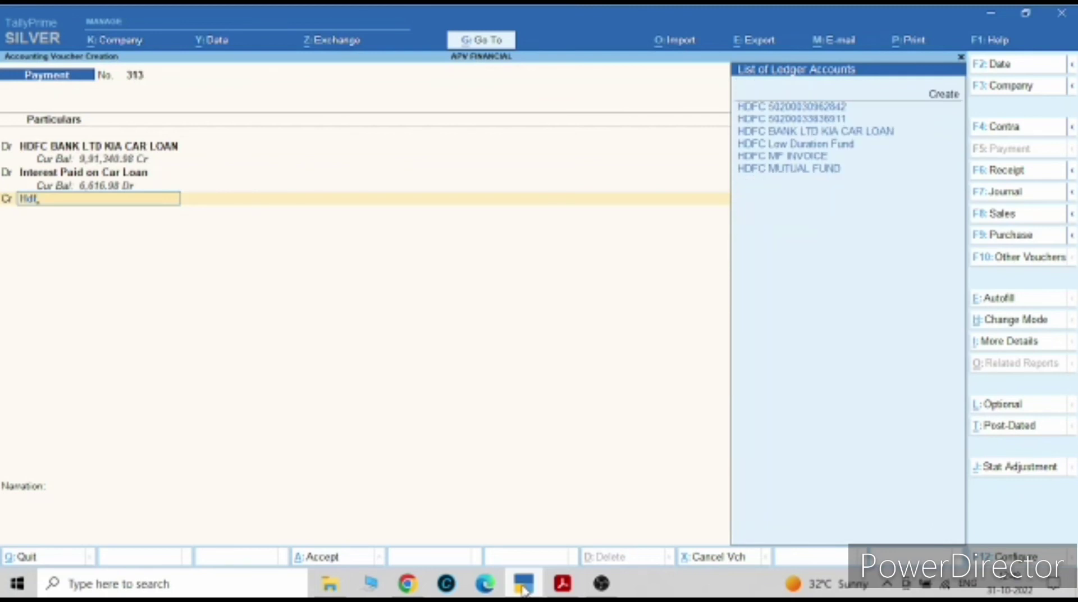
pyautogui.press('Return')
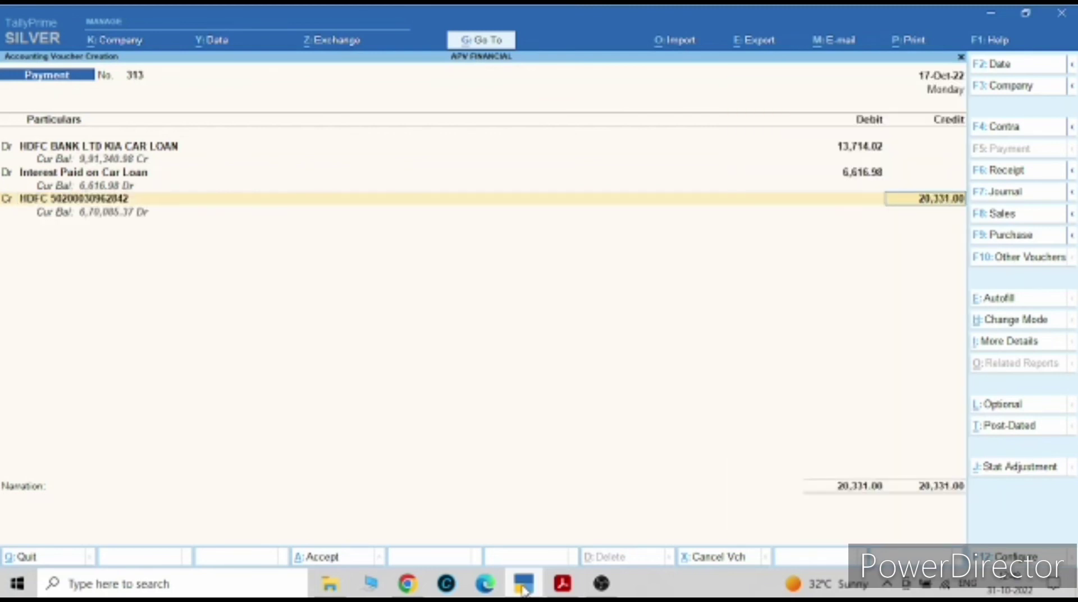
pyautogui.press('BackSpace')
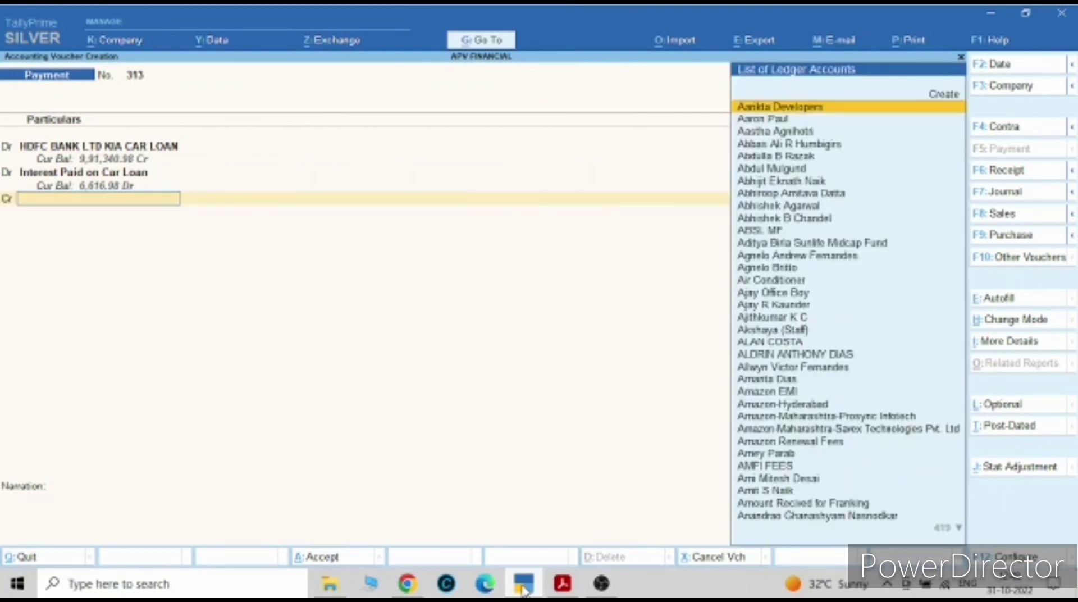
pyautogui.write('Hdf')
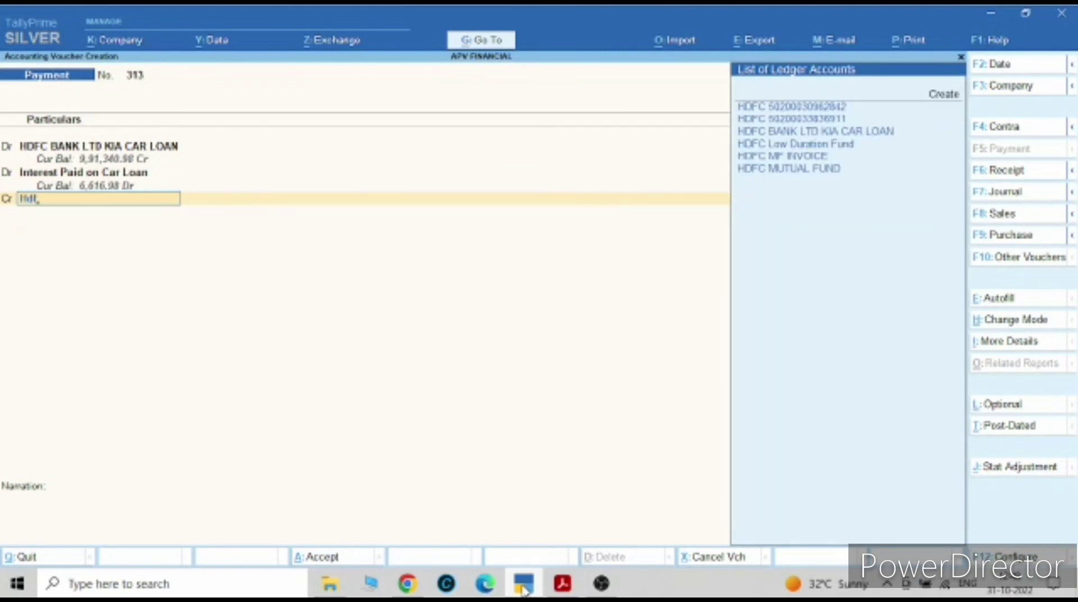
pyautogui.press('Return')
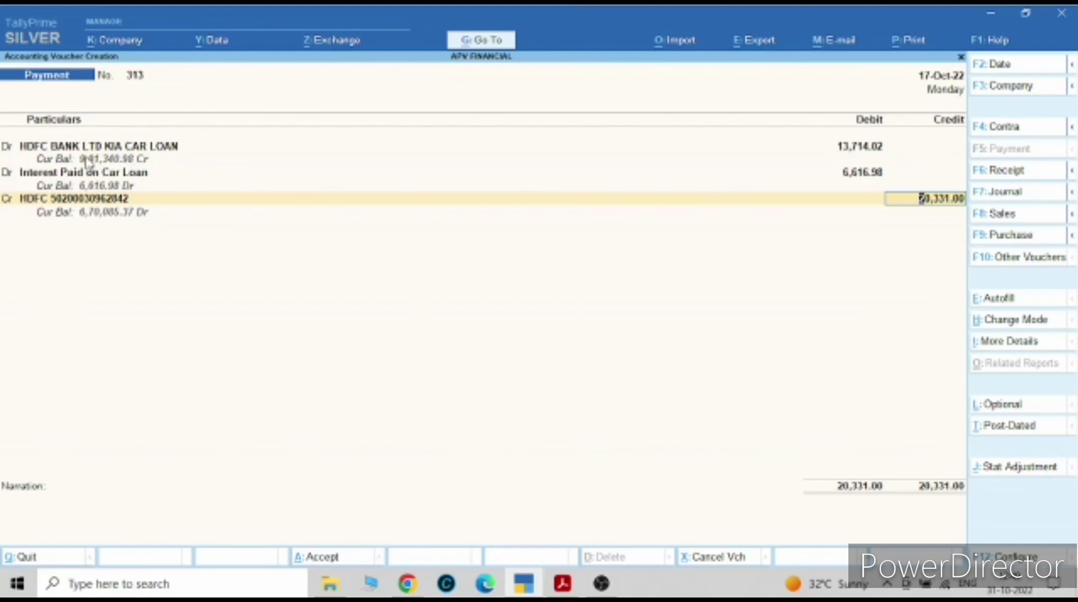
pyautogui.click(576, 595)
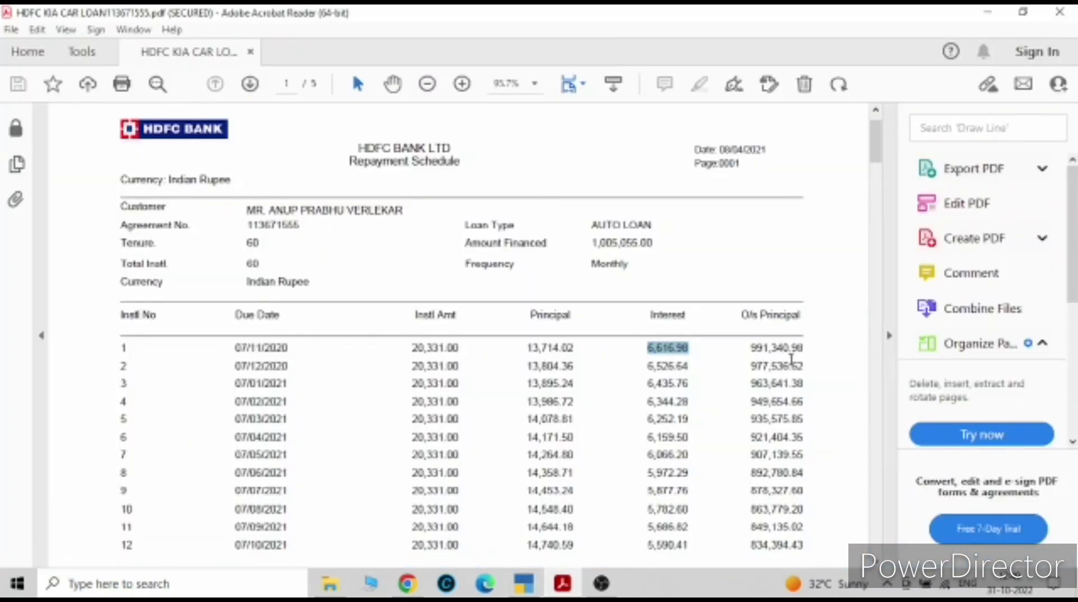
pyautogui.click(569, 585)
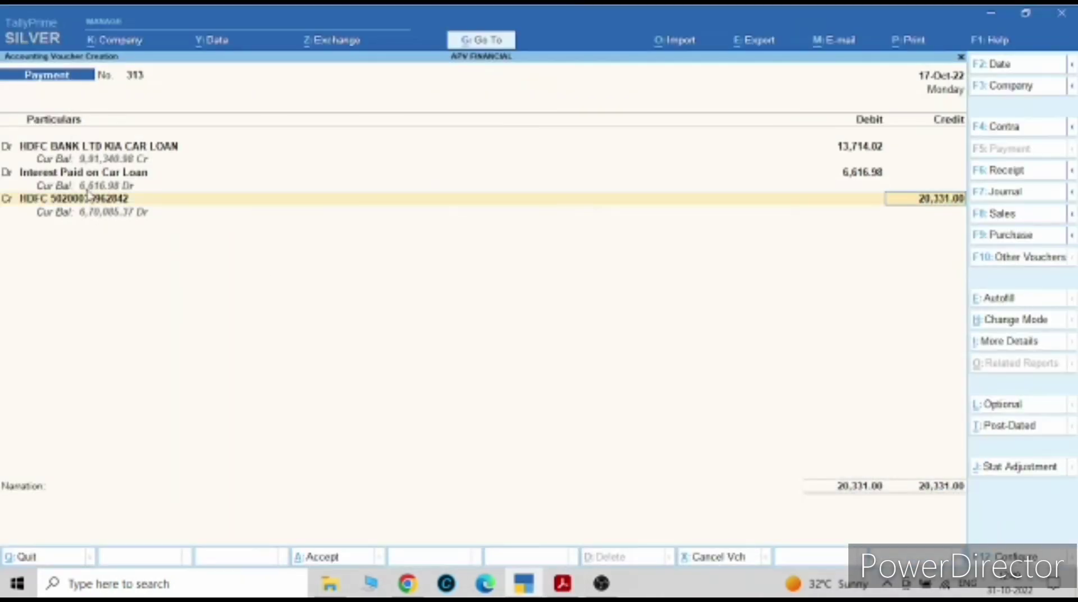